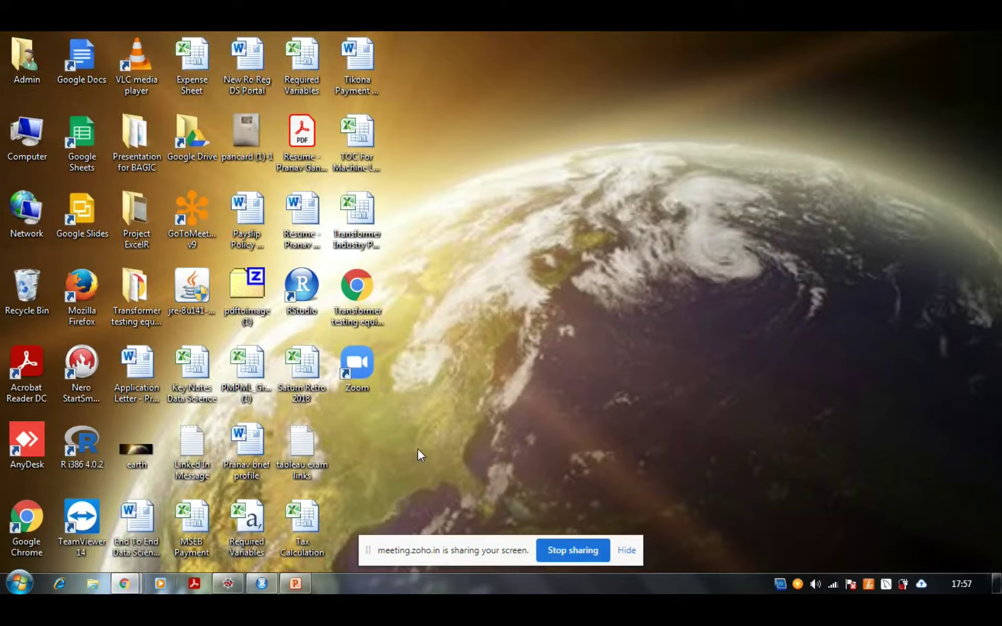
- Switch to the Zoho webinar in Chrome, show its attendee list and return to the desktop
{"action": "mouse_move", "coordinate": [127, 587]}
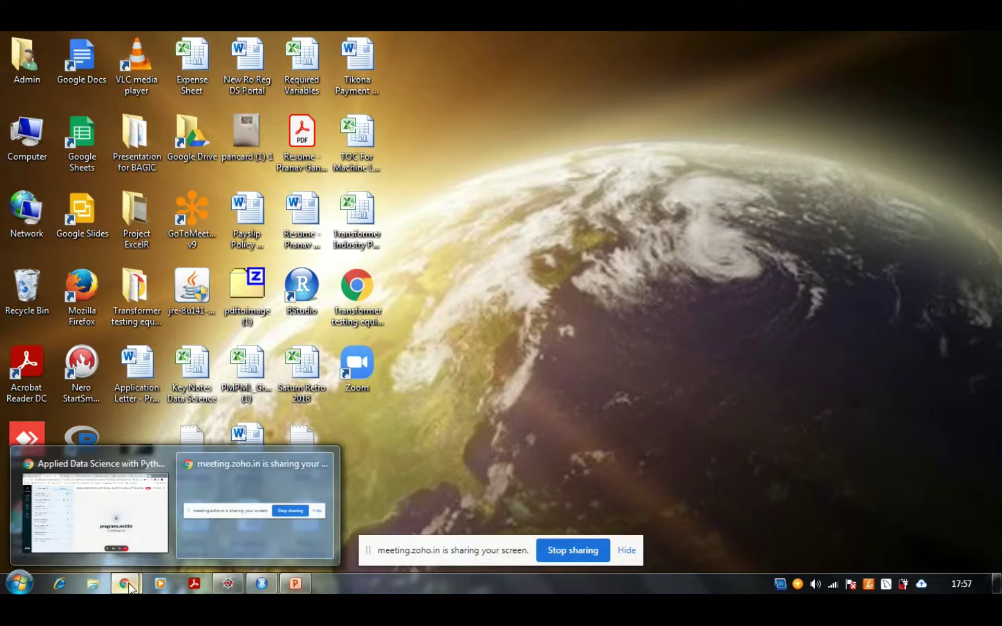
{"action": "left_click", "coordinate": [140, 518]}
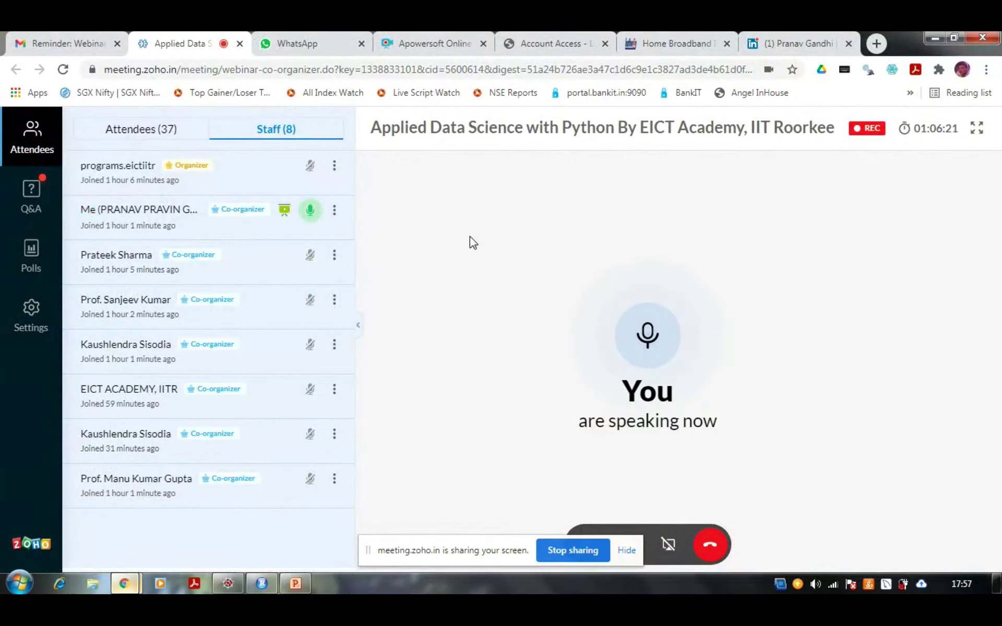
{"action": "left_click", "coordinate": [161, 129]}
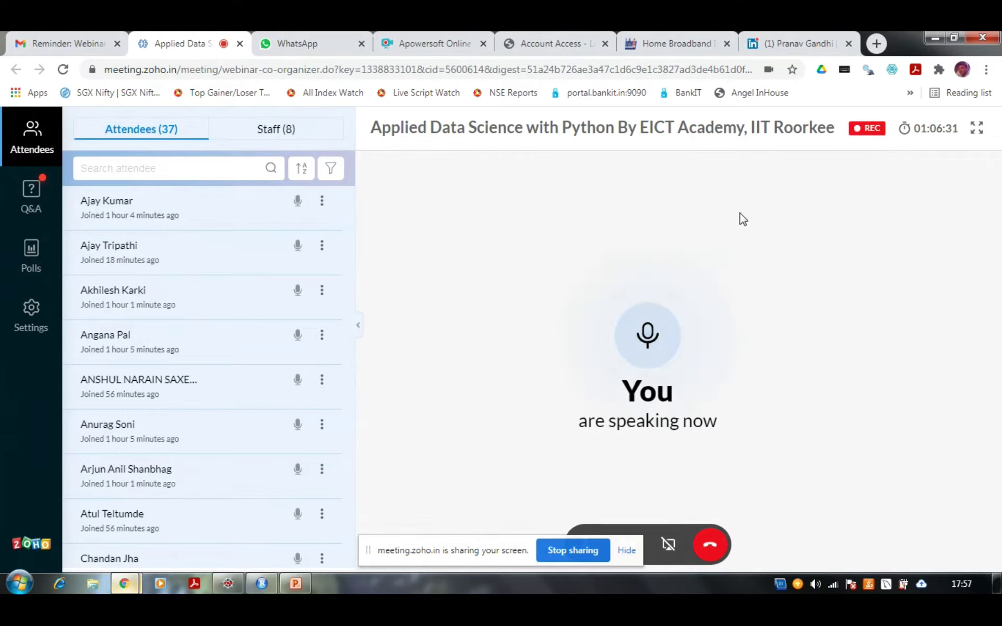
{"action": "left_click", "coordinate": [931, 36]}
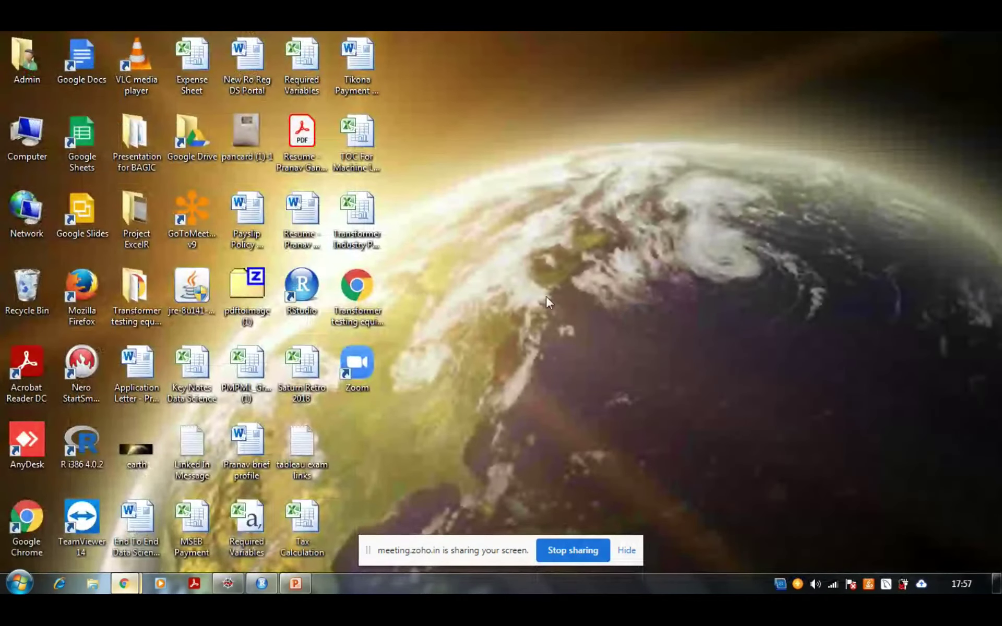
{"action": "left_click", "coordinate": [20, 583]}
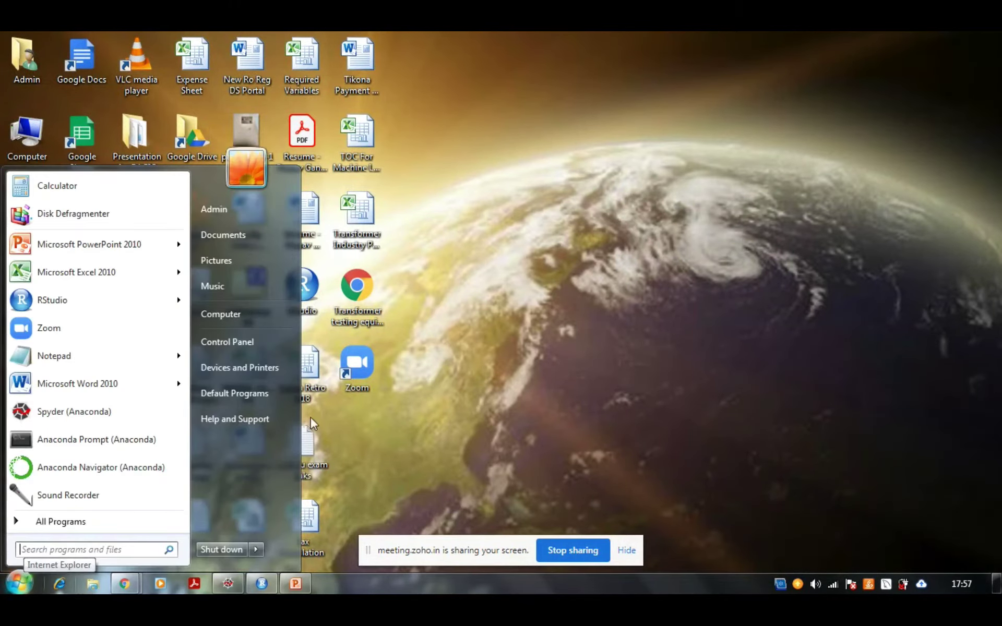
{"action": "left_click", "coordinate": [94, 469]}
{"action": "mouse_move", "coordinate": [124, 583]}
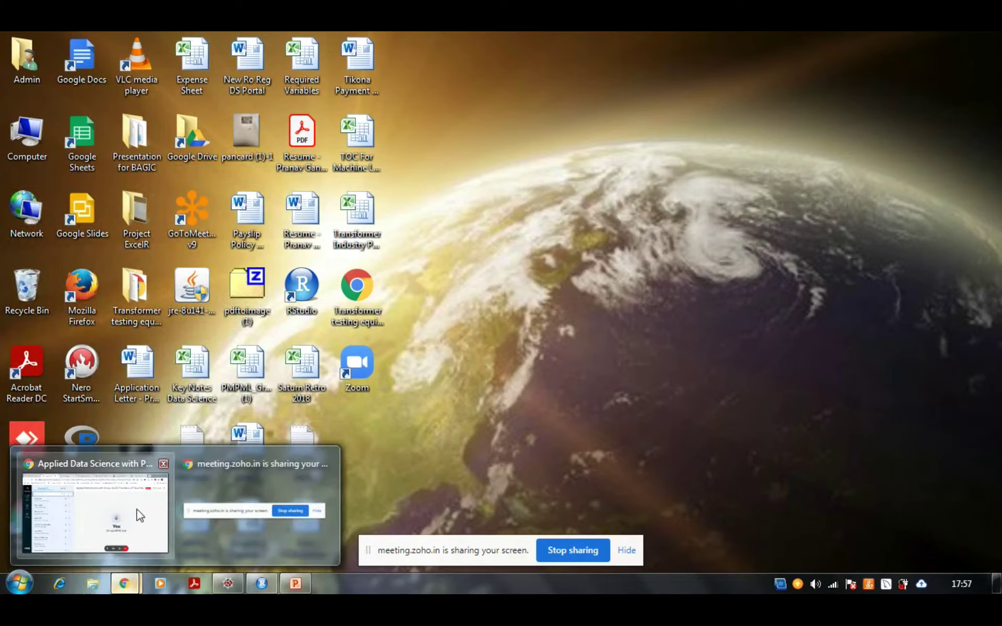
{"action": "left_click", "coordinate": [150, 515]}
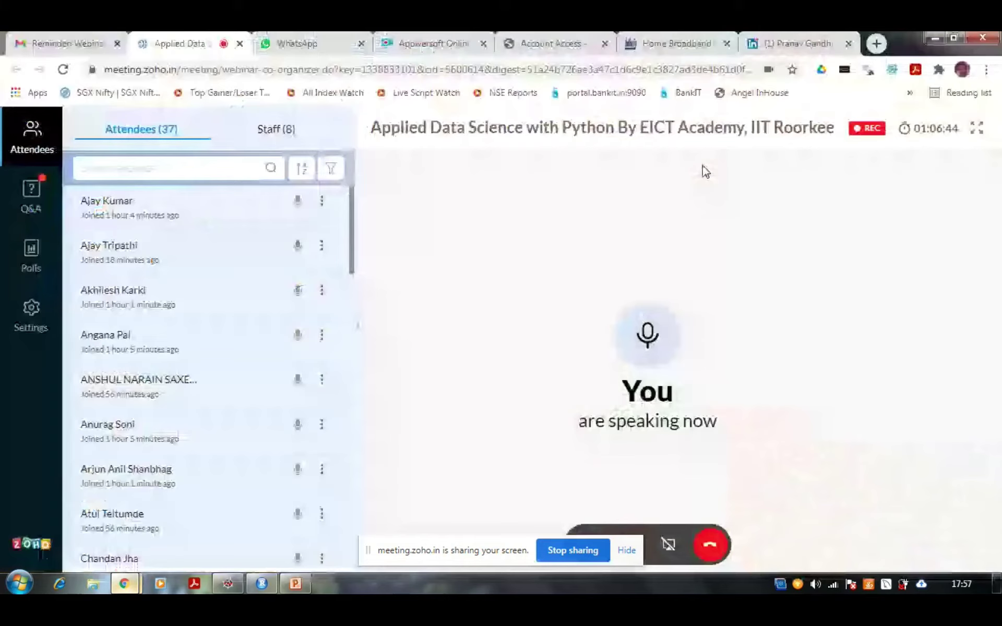
{"action": "left_click", "coordinate": [876, 44]}
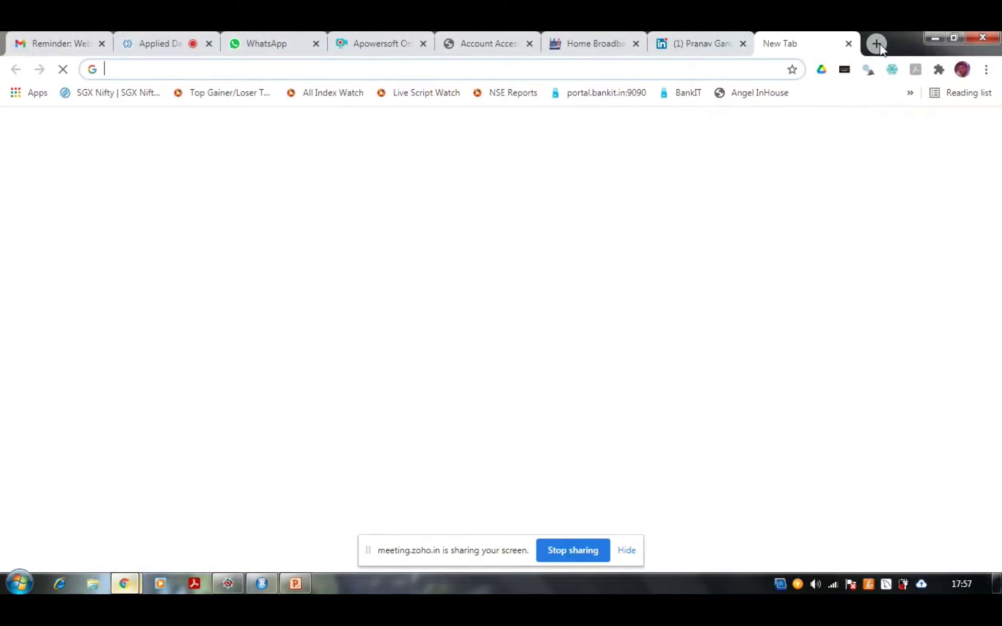
{"action": "left_click", "coordinate": [291, 68]}
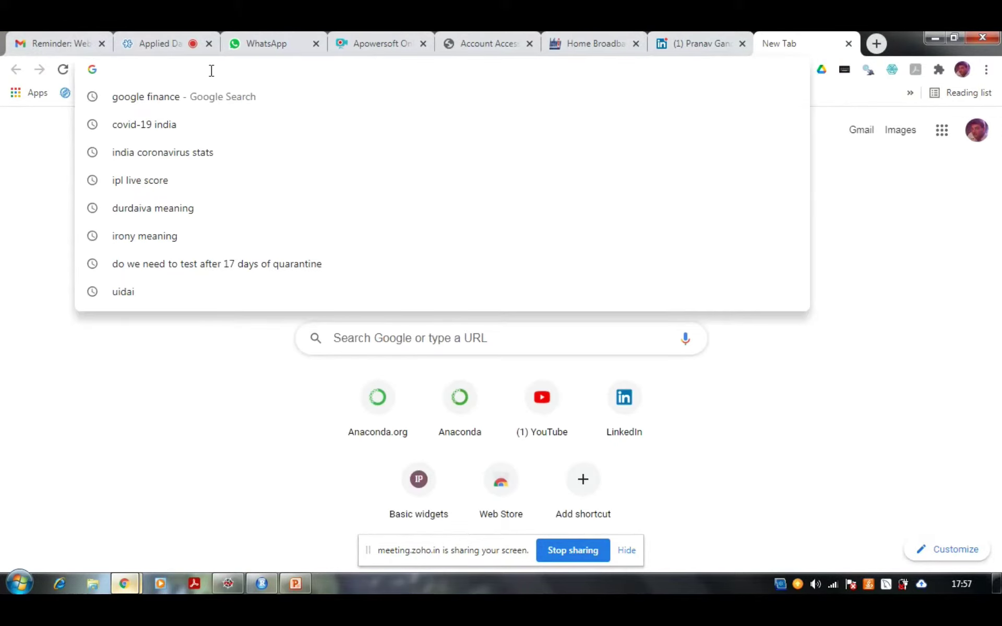
{"action": "type", "text": "www"}
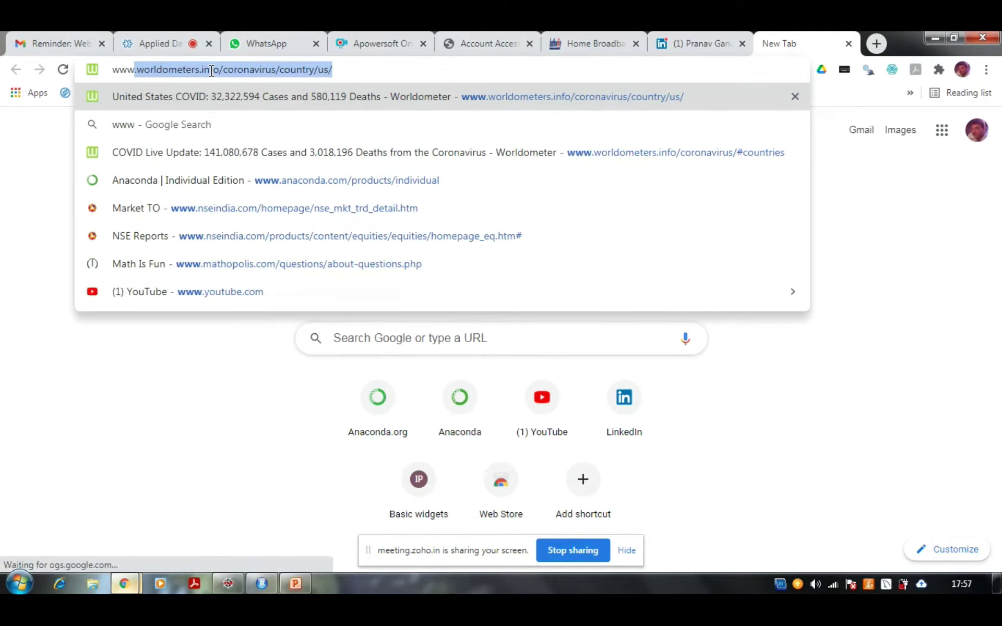
{"action": "type", "text": "."}
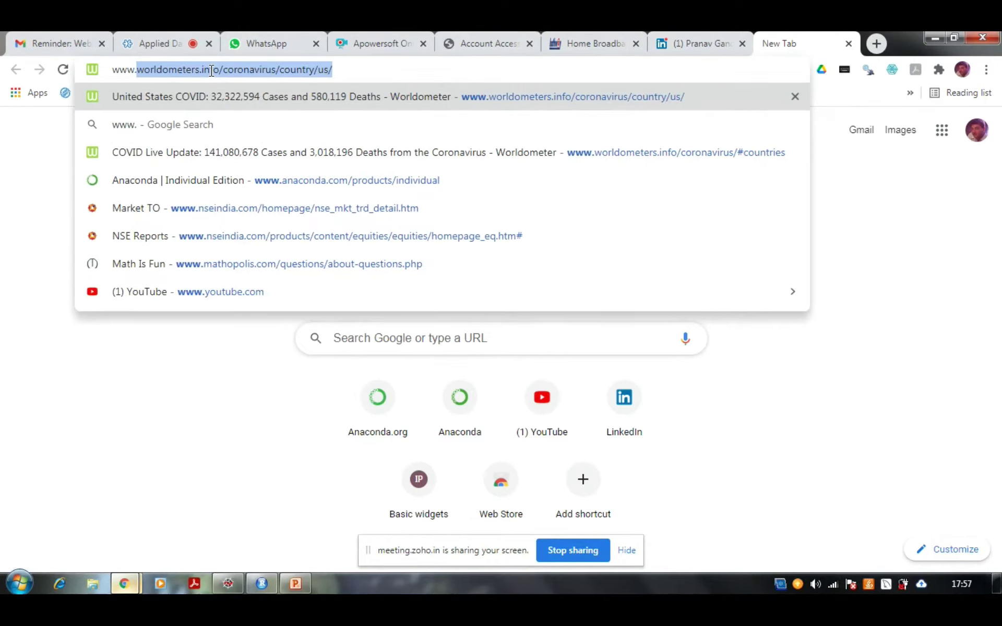
{"action": "type", "text": "ana"}
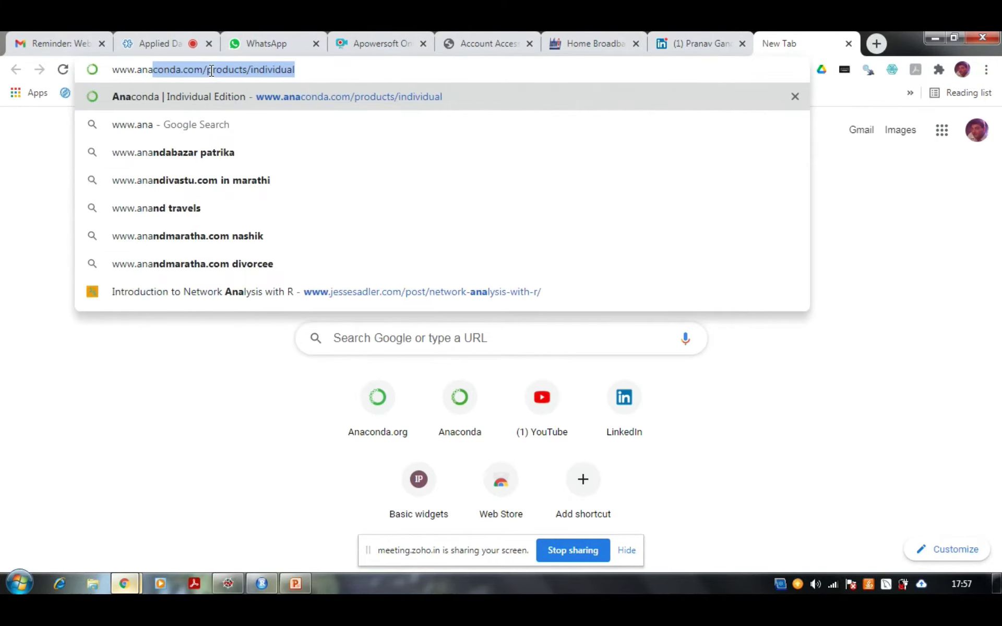
{"action": "left_click", "coordinate": [271, 103]}
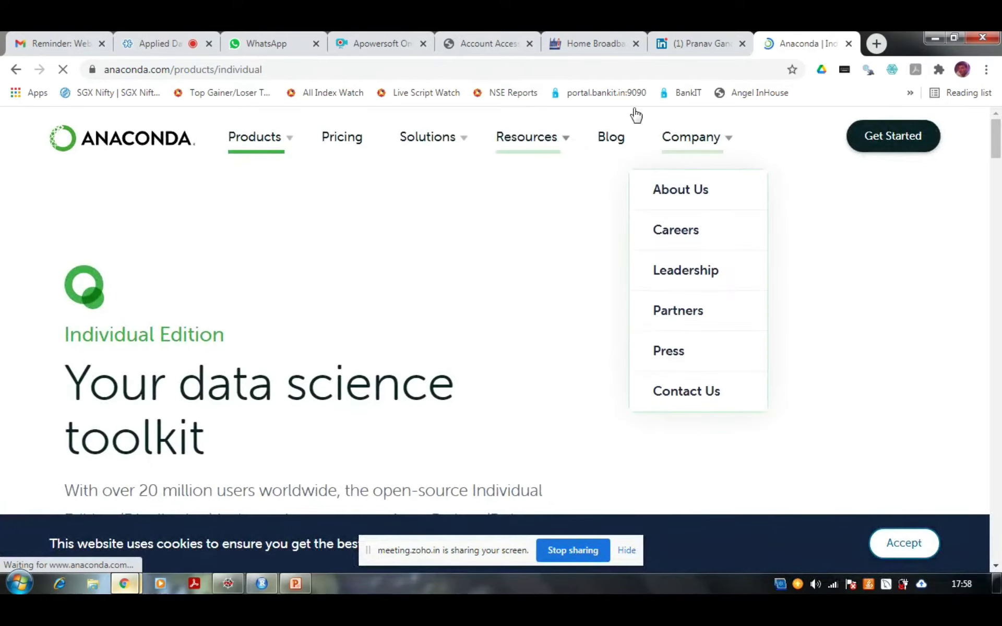
- Choose the Individual Edition among the Anaconda products and go to the page's Anaconda Installers section
{"action": "mouse_move", "coordinate": [487, 154]}
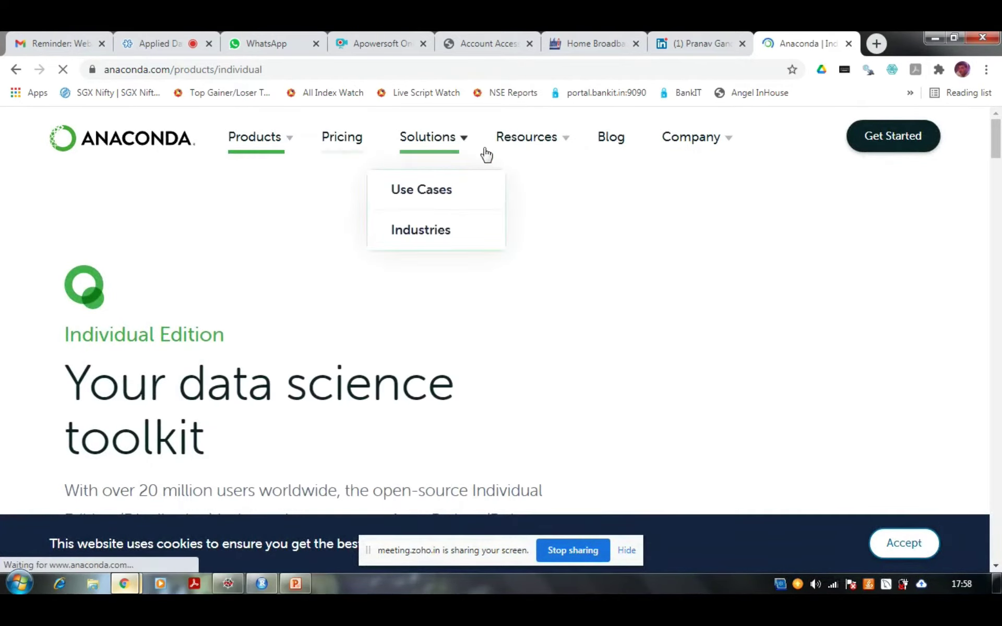
{"action": "mouse_move", "coordinate": [733, 150]}
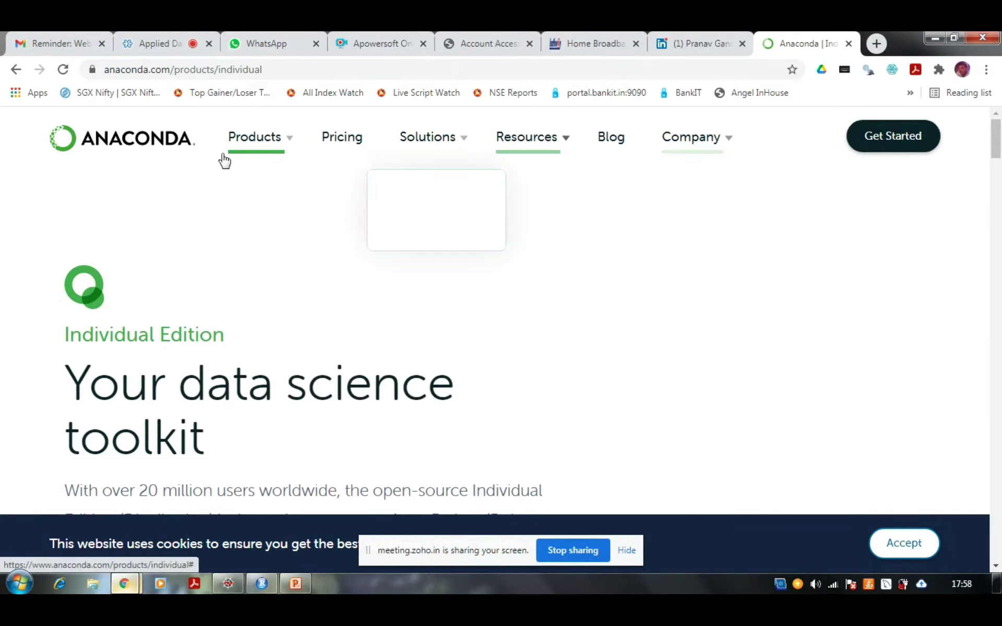
{"action": "mouse_move", "coordinate": [282, 148]}
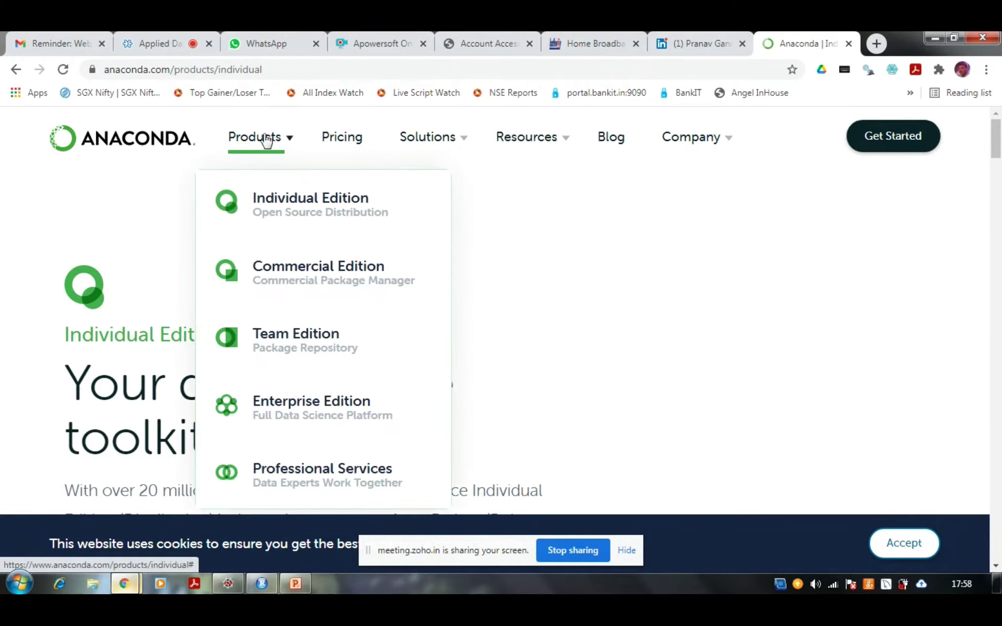
{"action": "left_click", "coordinate": [284, 206]}
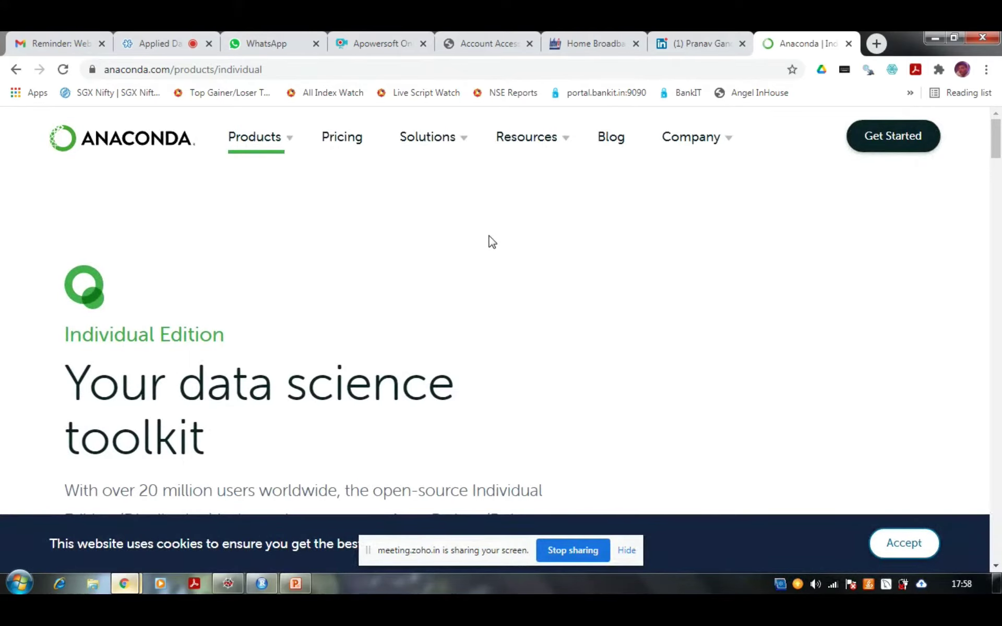
{"action": "left_click_drag", "start_coordinate": [996, 138], "coordinate": [998, 457]}
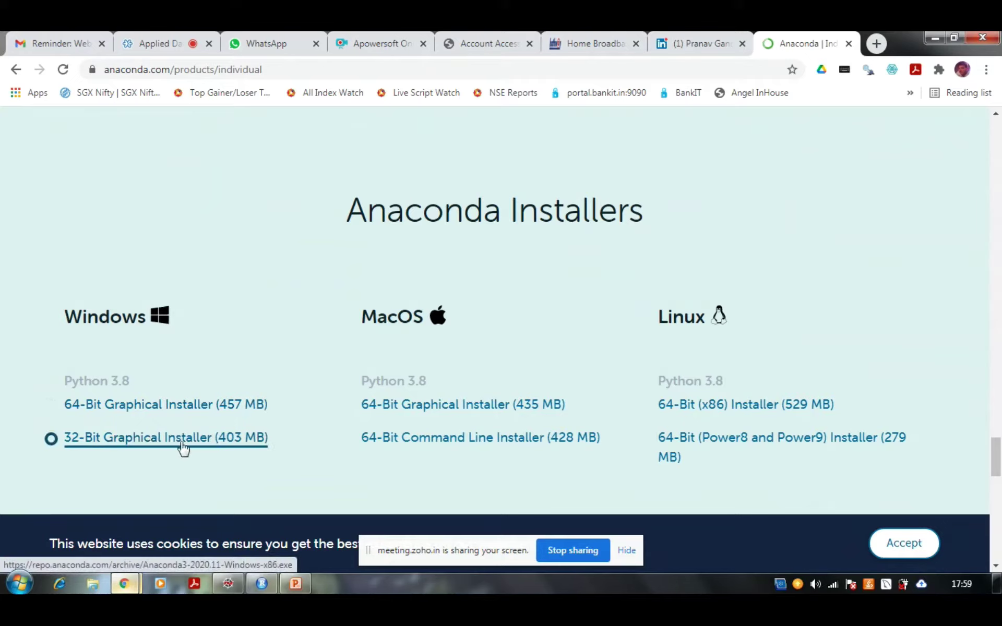
- Switch to Windows Explorer and look through the files in the Downloads folder for an Anaconda installer
{"action": "left_click", "coordinate": [940, 37]}
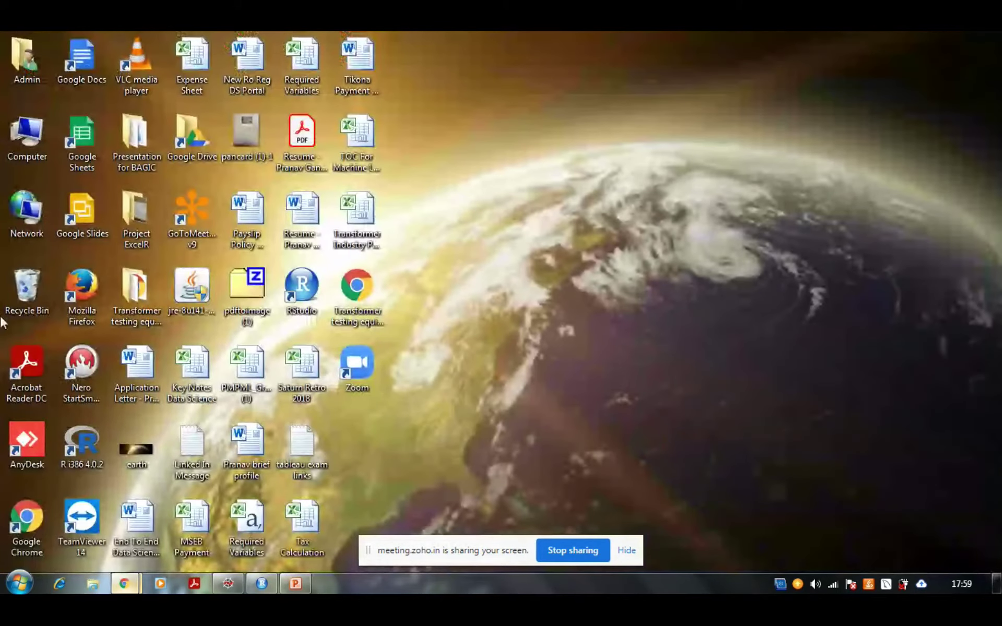
{"action": "double_click", "coordinate": [47, 129]}
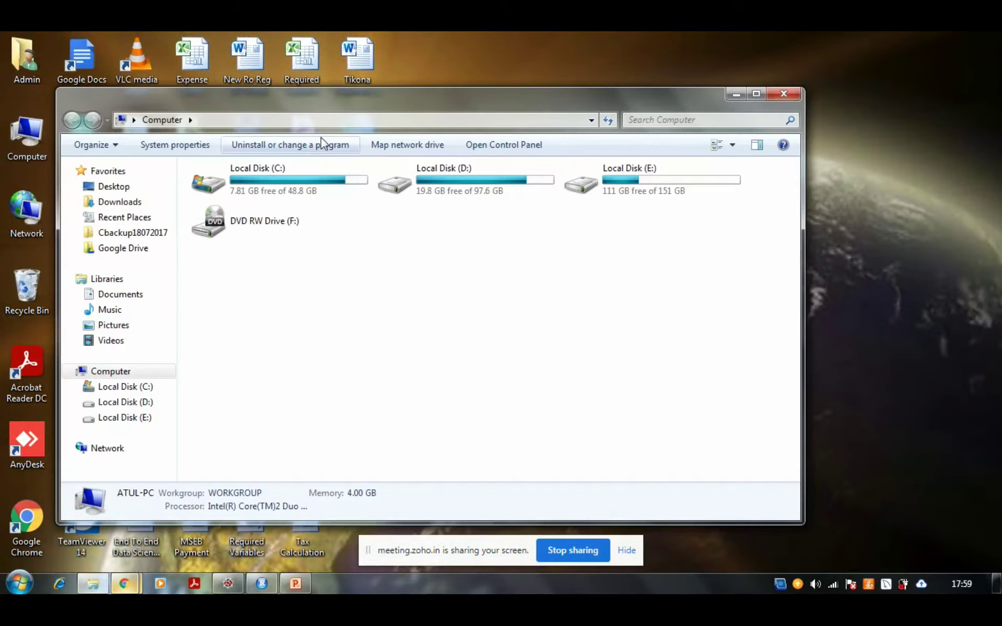
{"action": "left_click", "coordinate": [757, 91]}
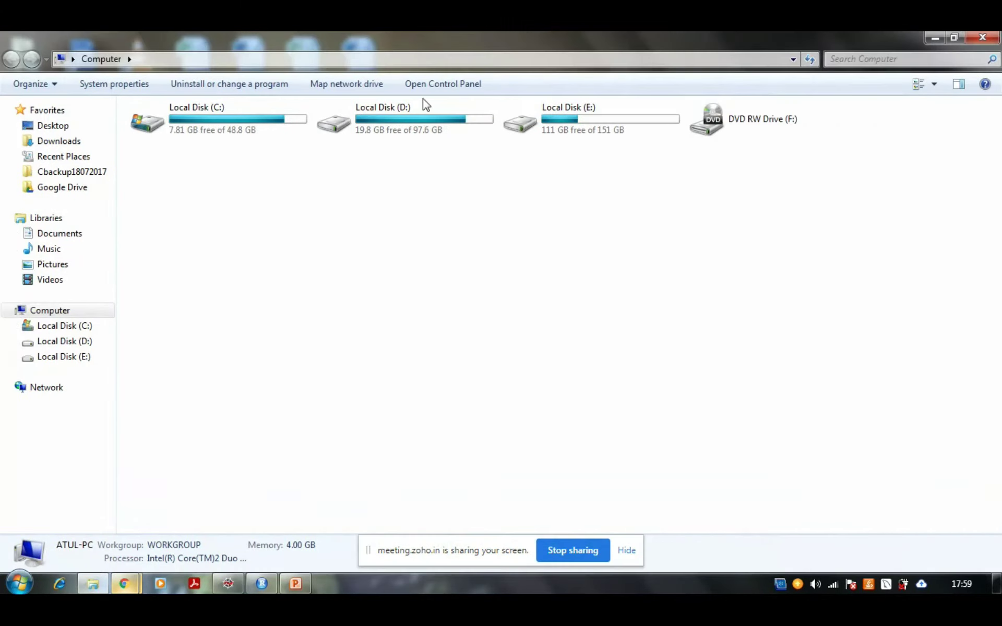
{"action": "left_click", "coordinate": [44, 141]}
{"action": "left_click", "coordinate": [196, 264]}
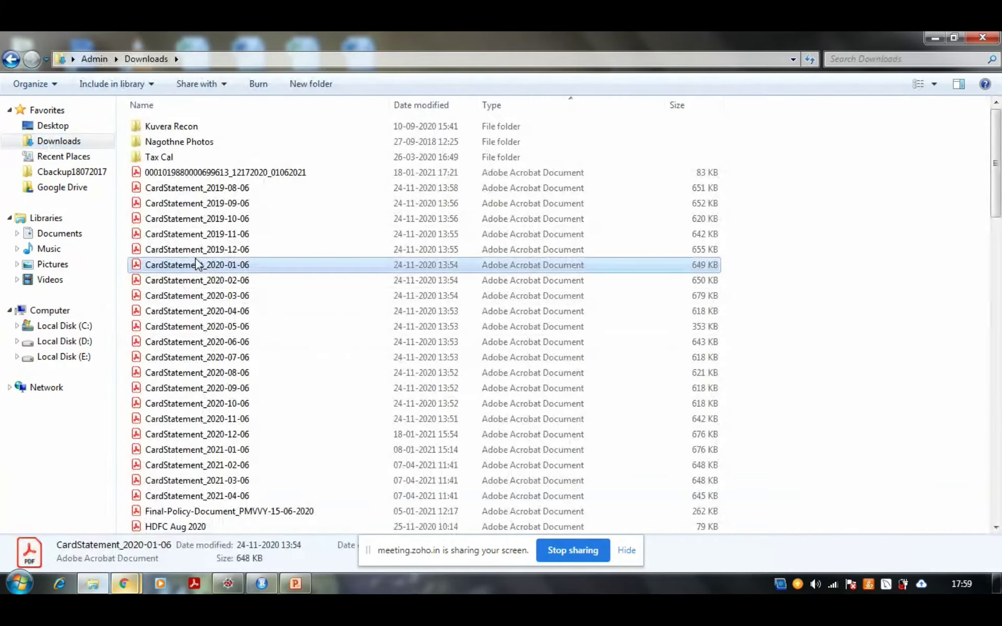
{"action": "scroll", "coordinate": [201, 313], "scroll_direction": "down", "scroll_amount": 7}
{"action": "scroll", "coordinate": [202, 334], "scroll_direction": "down", "scroll_amount": 10}
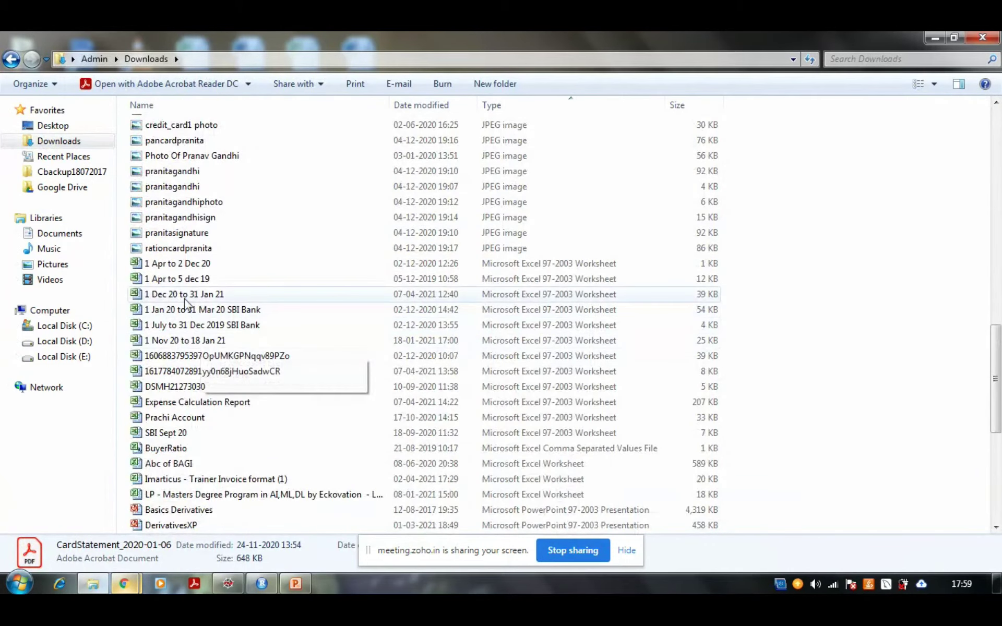
{"action": "scroll", "coordinate": [187, 318], "scroll_direction": "down", "scroll_amount": 7}
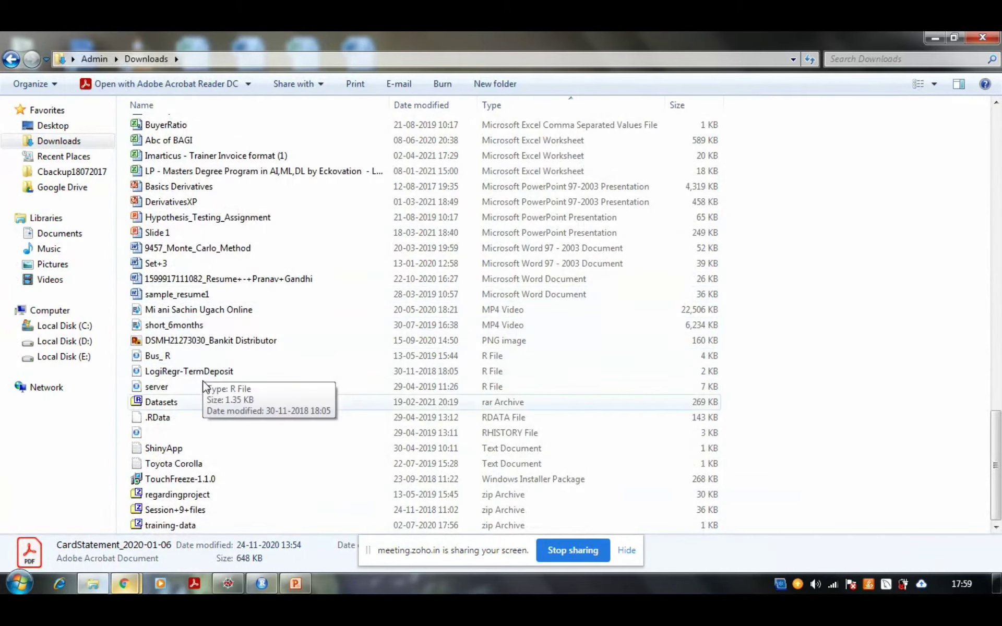
{"action": "scroll", "coordinate": [170, 420], "scroll_direction": "up", "scroll_amount": 4}
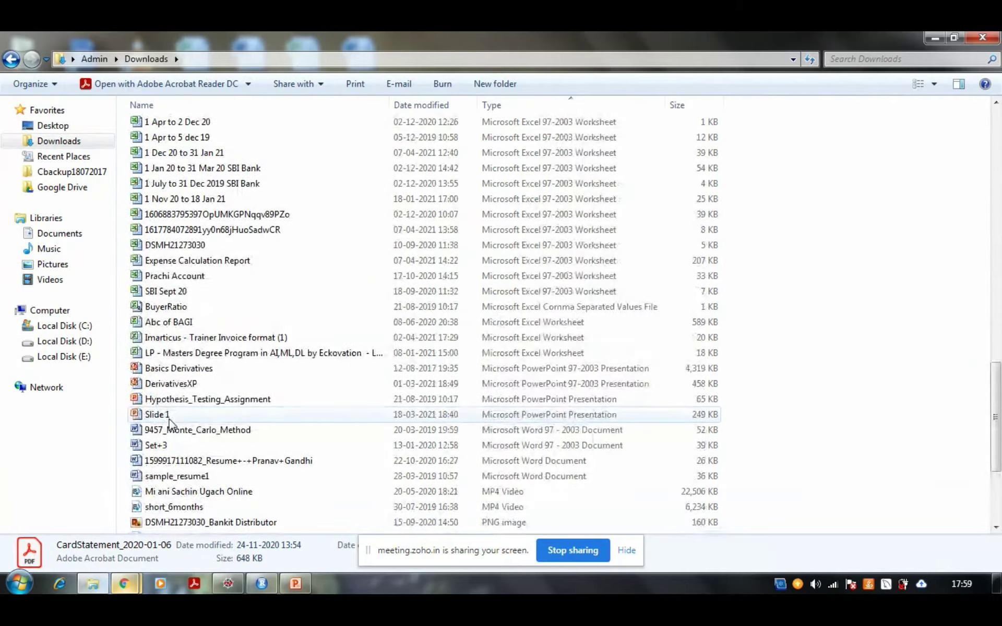
{"action": "scroll", "coordinate": [169, 420], "scroll_direction": "up", "scroll_amount": 9}
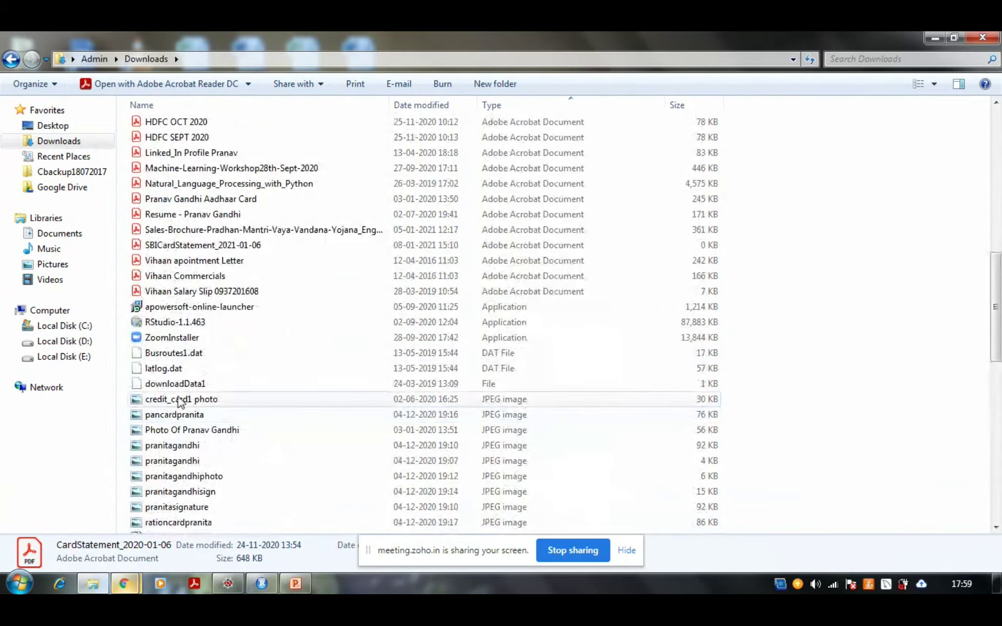
{"action": "scroll", "coordinate": [164, 374], "scroll_direction": "up", "scroll_amount": 2}
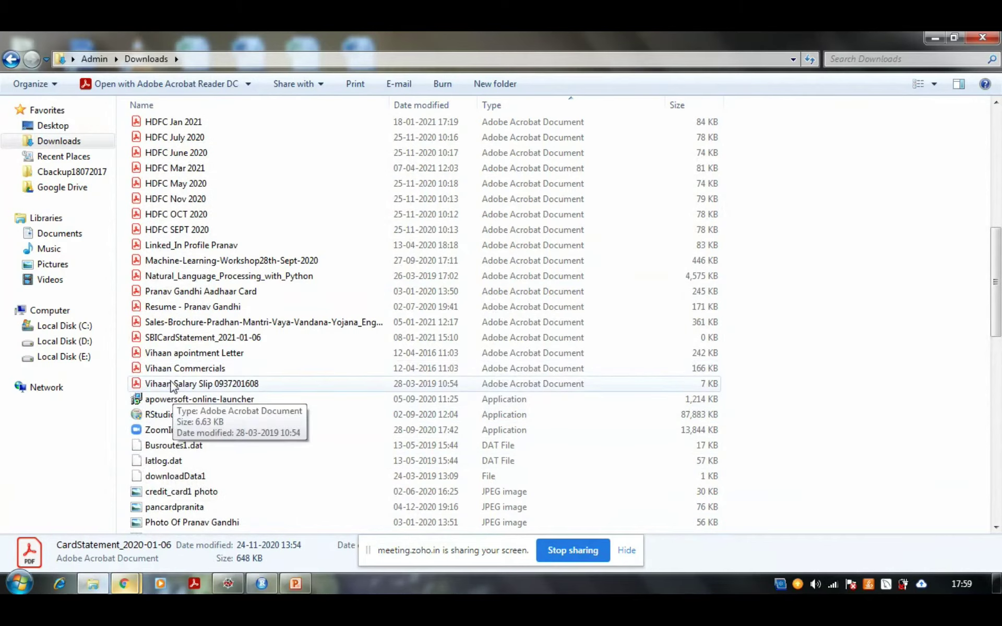
{"action": "scroll", "coordinate": [170, 392], "scroll_direction": "up", "scroll_amount": 10}
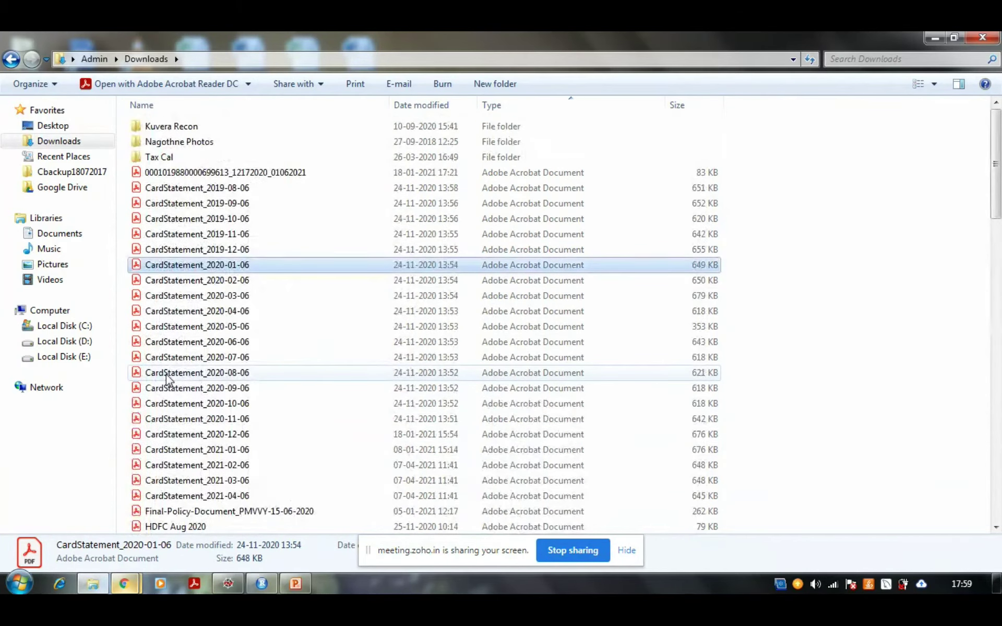
{"action": "scroll", "coordinate": [166, 380], "scroll_direction": "down", "scroll_amount": 20}
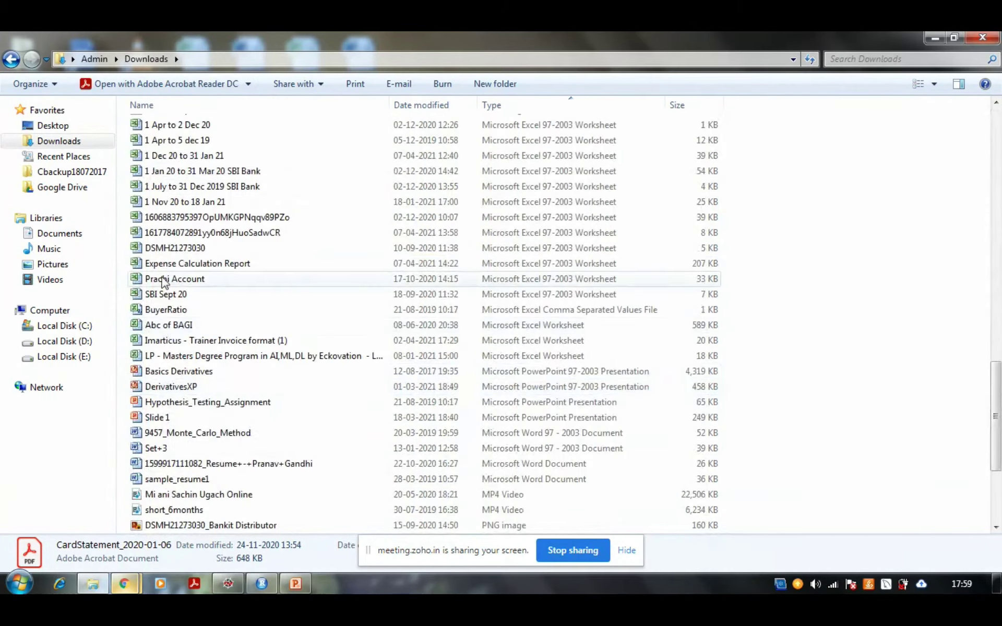
{"action": "scroll", "coordinate": [163, 330], "scroll_direction": "down", "scroll_amount": 4}
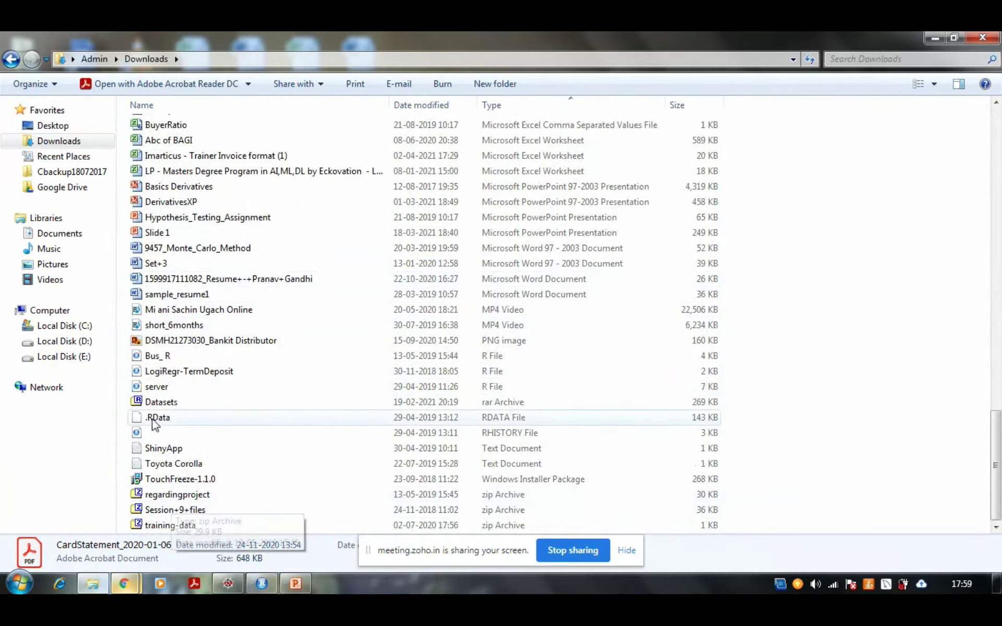
{"action": "left_click", "coordinate": [932, 42]}
- Return to Chrome and download the Windows 32-Bit Graphical Installer as Anaconda3-2020.11-Windows-x86 into the Downloads folder
{"action": "mouse_move", "coordinate": [121, 584]}
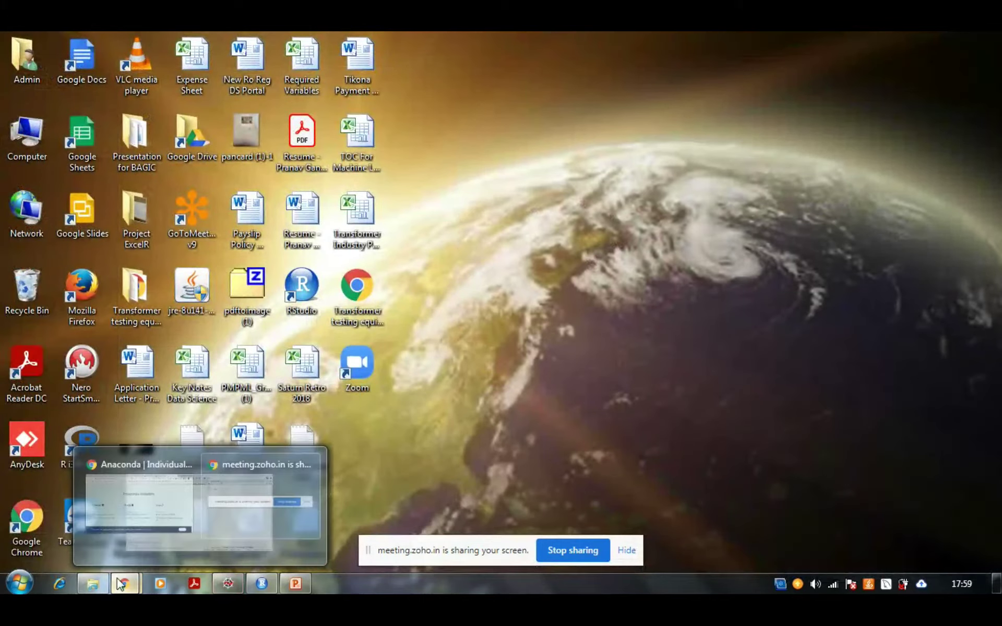
{"action": "left_click", "coordinate": [110, 540]}
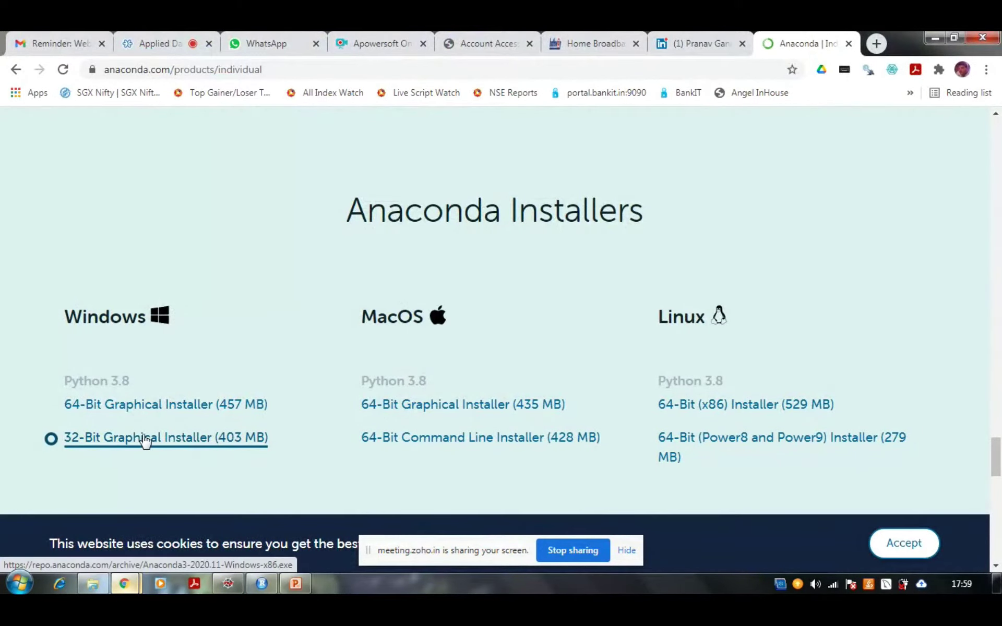
{"action": "left_click", "coordinate": [144, 441]}
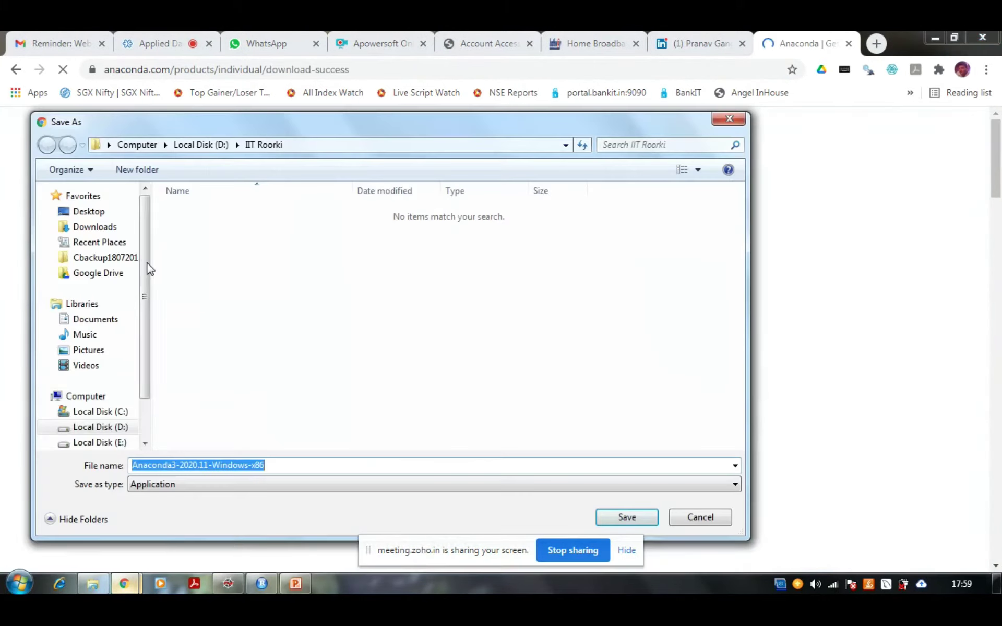
{"action": "left_click", "coordinate": [100, 228]}
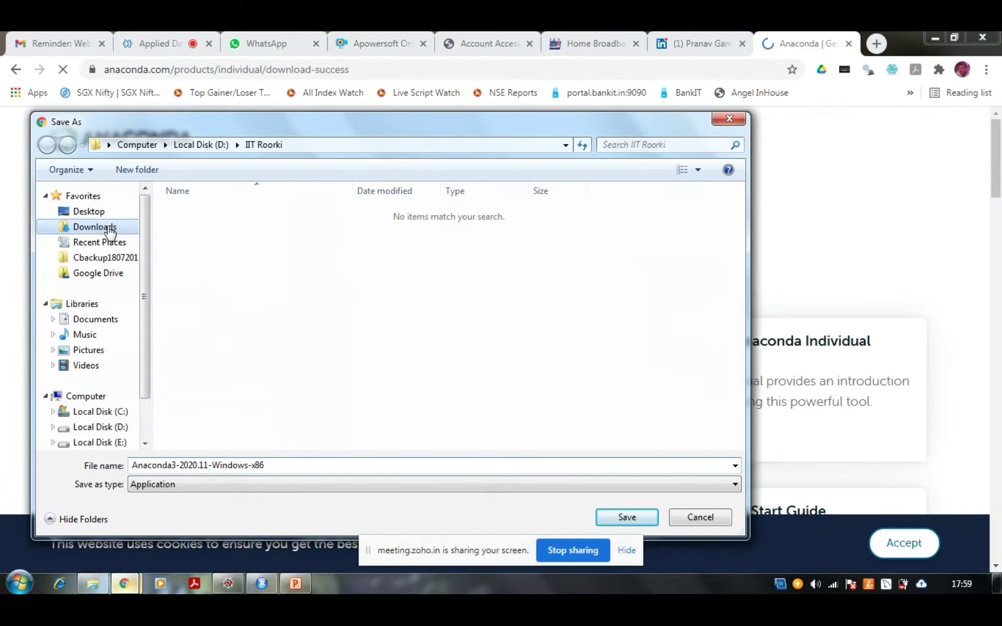
{"action": "left_click", "coordinate": [626, 519]}
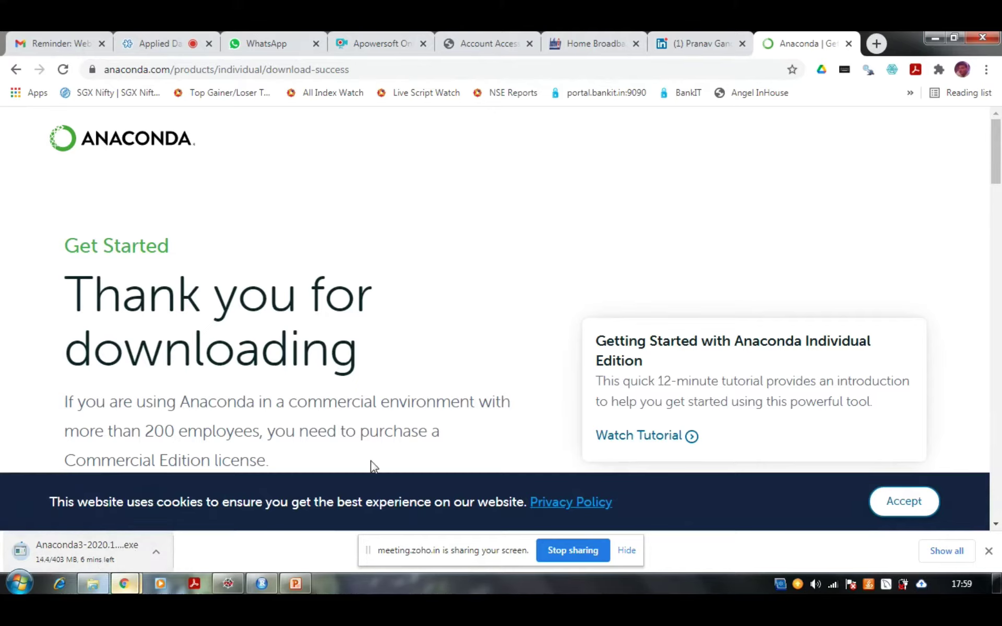
- Open the Downloads folder from Computer in a maximized window and look for the Anaconda installer's unfinished download file
{"action": "left_click", "coordinate": [933, 39]}
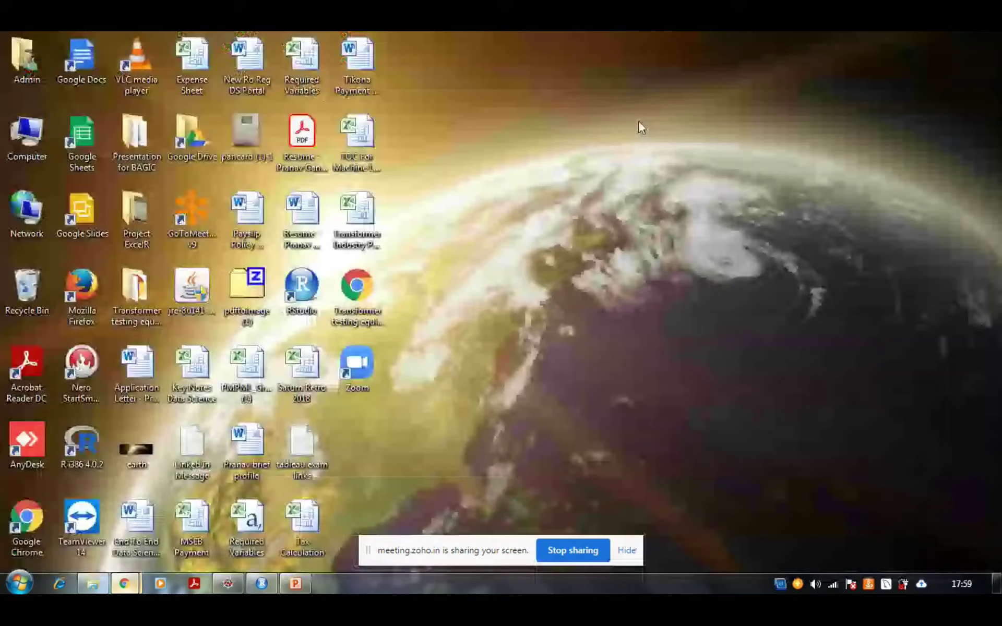
{"action": "double_click", "coordinate": [26, 137]}
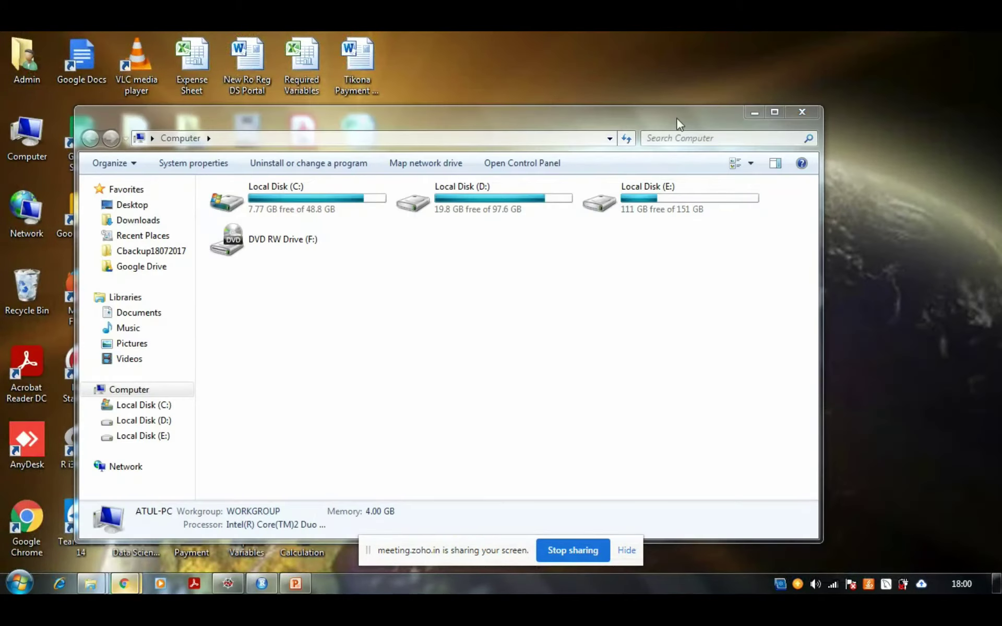
{"action": "left_click", "coordinate": [775, 112]}
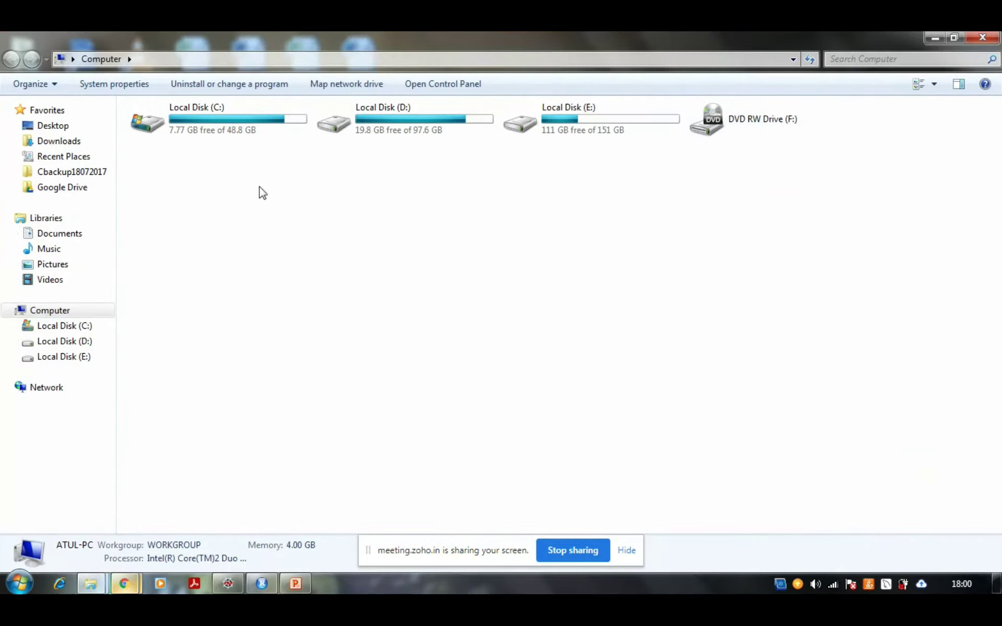
{"action": "left_click", "coordinate": [61, 141]}
{"action": "left_click", "coordinate": [189, 297]}
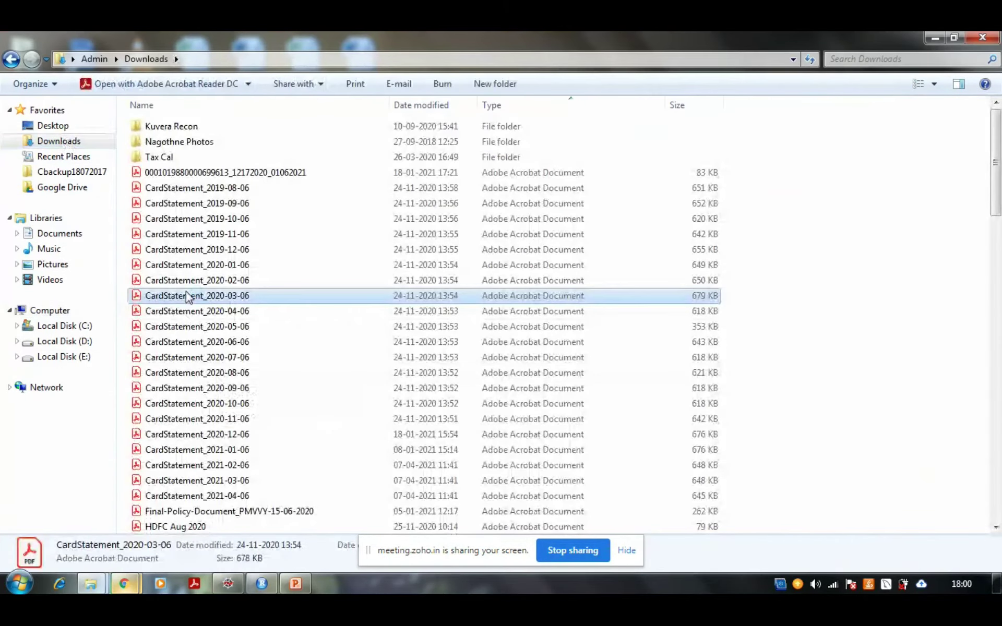
{"action": "scroll", "coordinate": [191, 313], "scroll_direction": "down", "scroll_amount": 15}
{"action": "scroll", "coordinate": [192, 334], "scroll_direction": "up", "scroll_amount": 4}
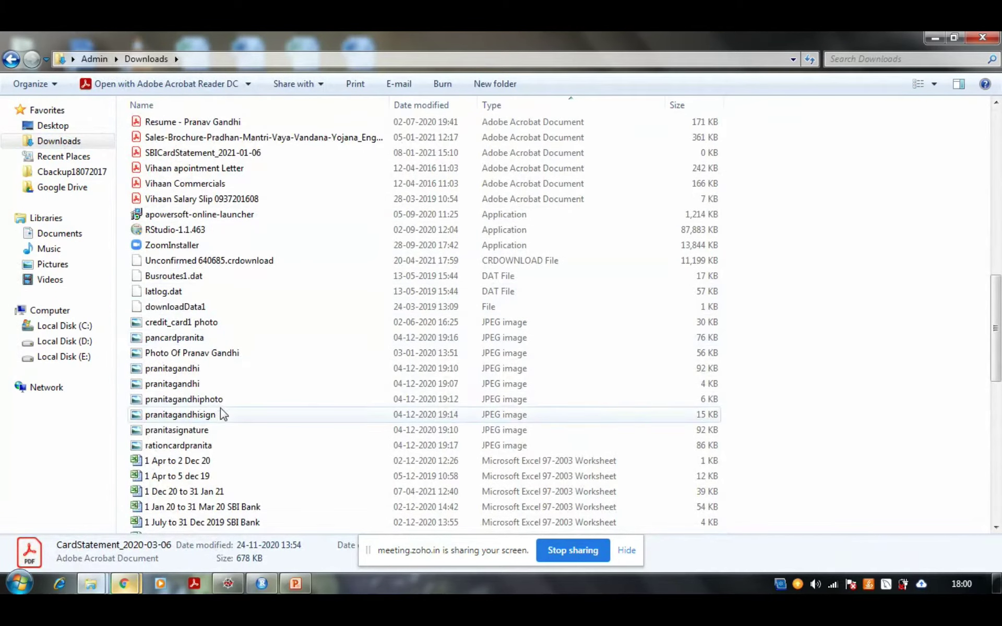
- Switch to Chrome to check the Anaconda installer's download progress, and put the open Downloads folder window away
{"action": "left_click", "coordinate": [137, 585]}
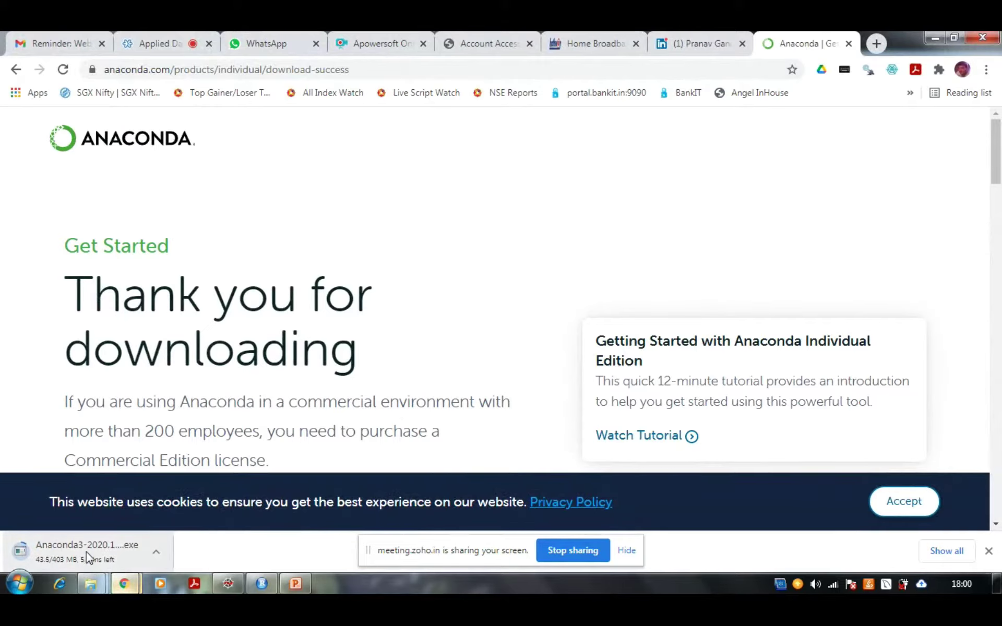
{"action": "left_click", "coordinate": [934, 38]}
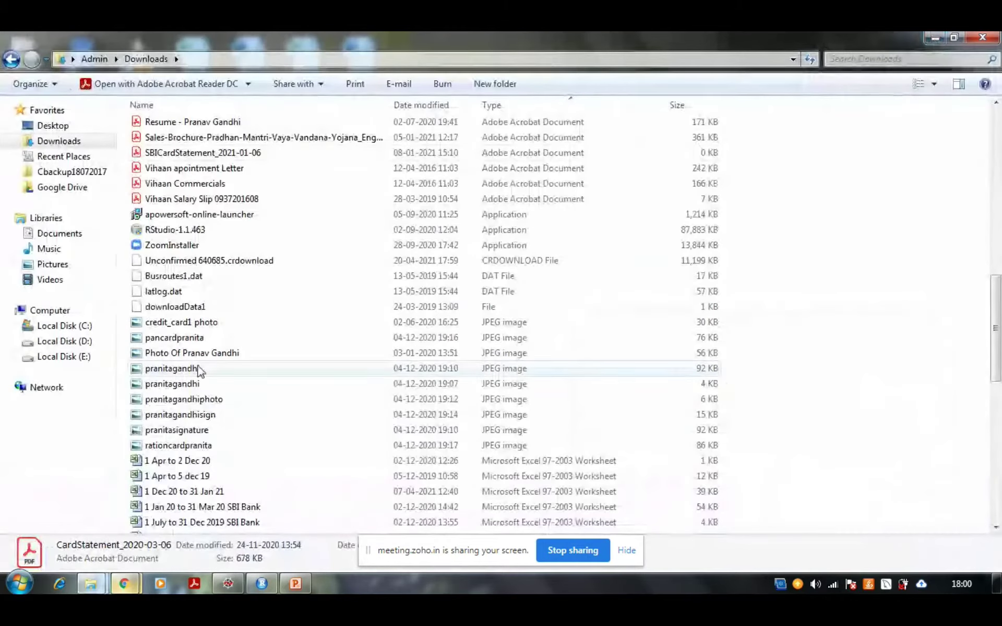
{"action": "left_click", "coordinate": [935, 38]}
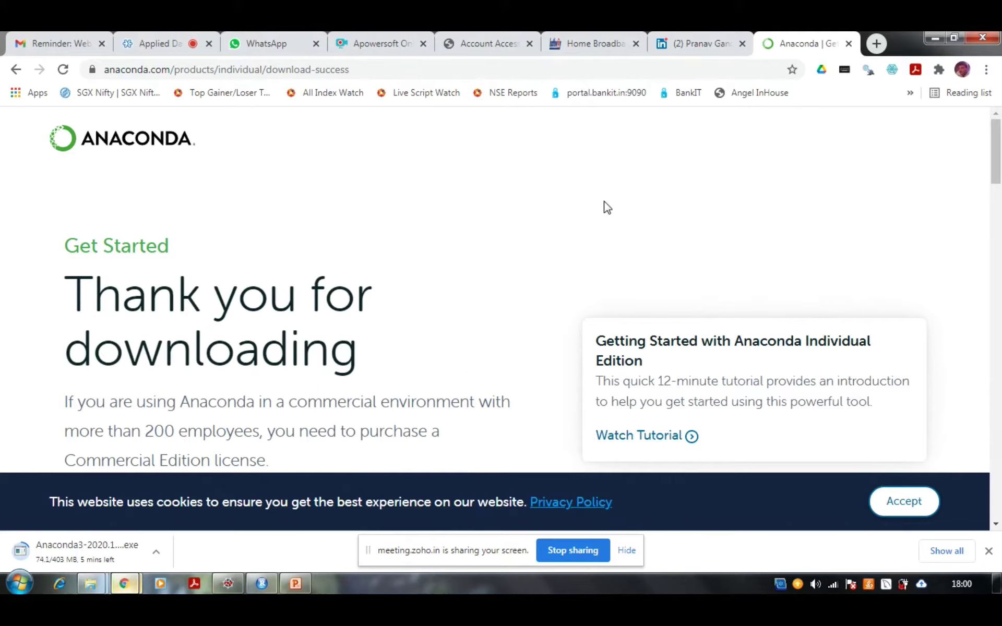
- Look through the whole file list of the first open Downloads folder window for the Anaconda download, and minimize that window
{"action": "mouse_move", "coordinate": [91, 583]}
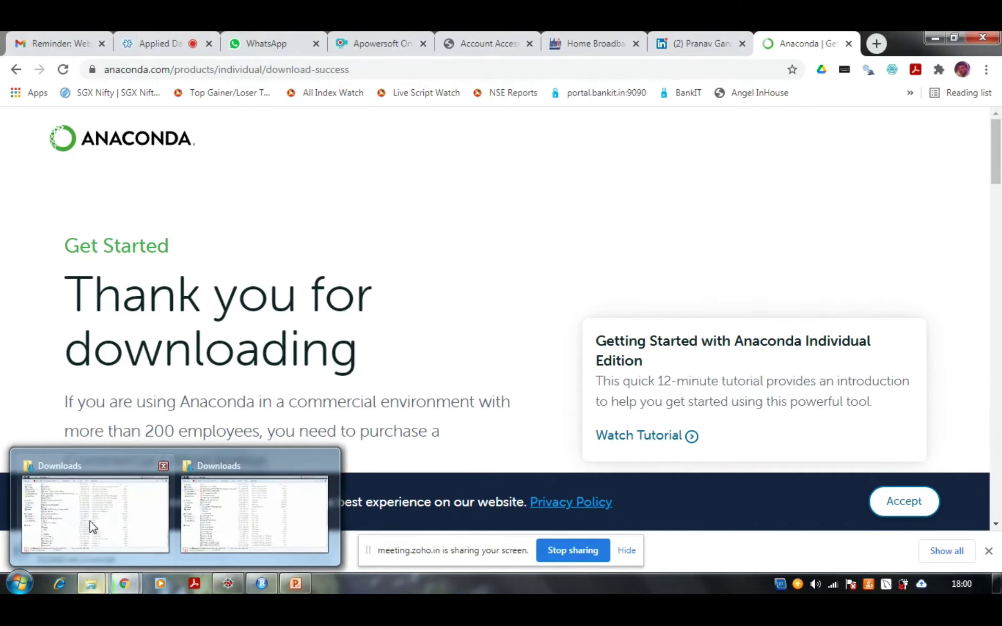
{"action": "left_click", "coordinate": [95, 463]}
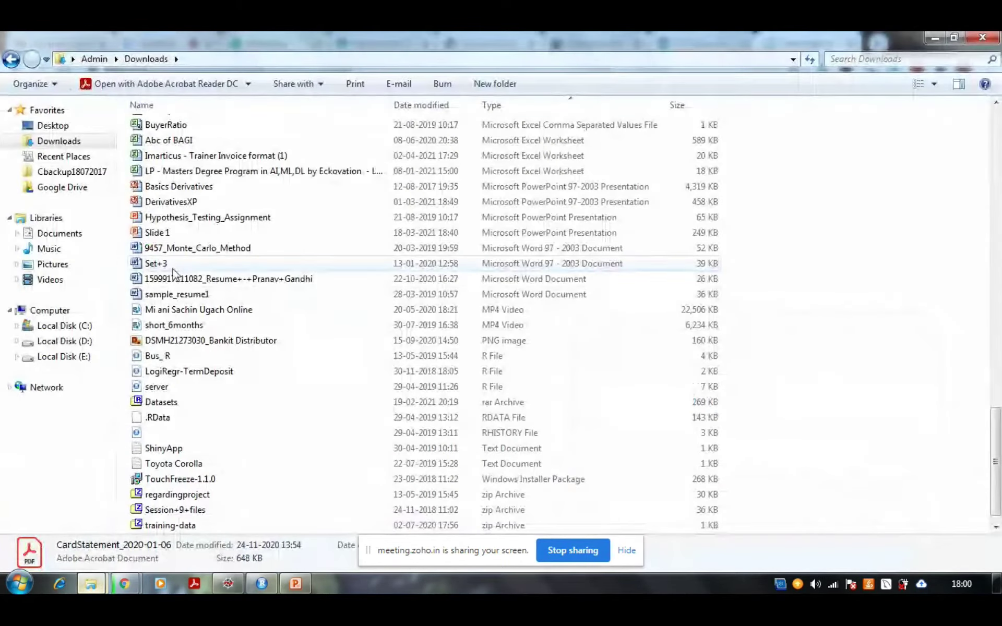
{"action": "left_click", "coordinate": [209, 248]}
{"action": "scroll", "coordinate": [211, 392], "scroll_direction": "down", "scroll_amount": 1}
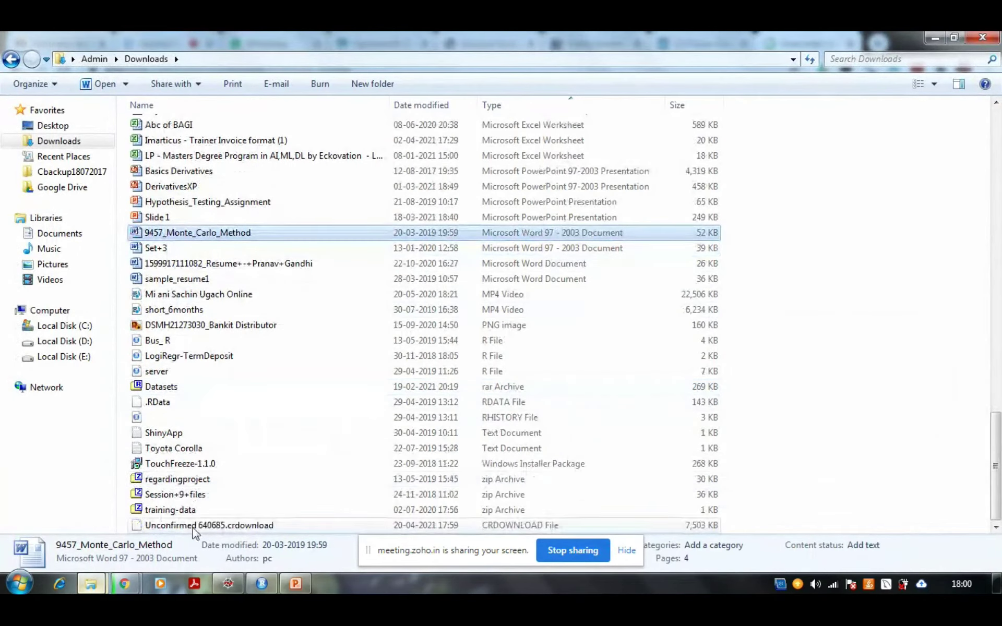
{"action": "scroll", "coordinate": [182, 478], "scroll_direction": "up", "scroll_amount": 4}
{"action": "scroll", "coordinate": [182, 478], "scroll_direction": "up", "scroll_amount": 14}
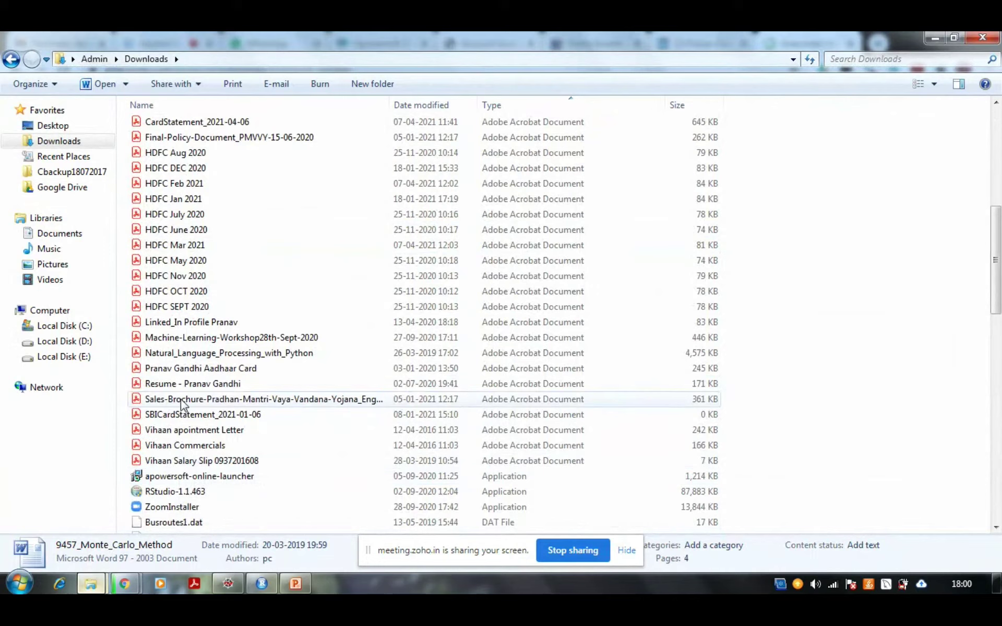
{"action": "scroll", "coordinate": [182, 405], "scroll_direction": "up", "scroll_amount": 3}
{"action": "scroll", "coordinate": [182, 404], "scroll_direction": "up", "scroll_amount": 5}
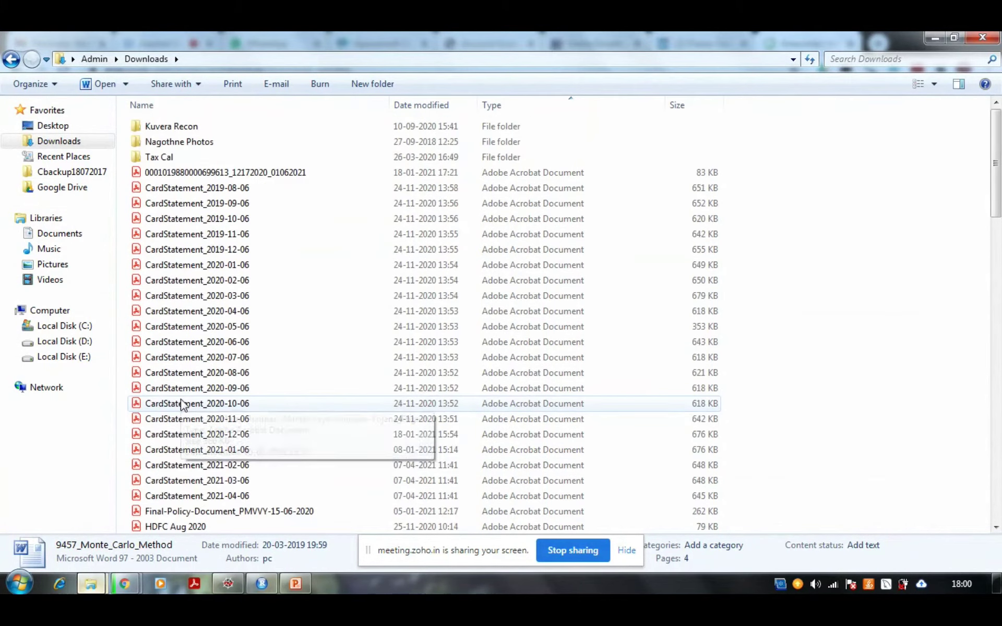
{"action": "scroll", "coordinate": [182, 404], "scroll_direction": "down", "scroll_amount": 3}
{"action": "scroll", "coordinate": [188, 403], "scroll_direction": "up", "scroll_amount": 3}
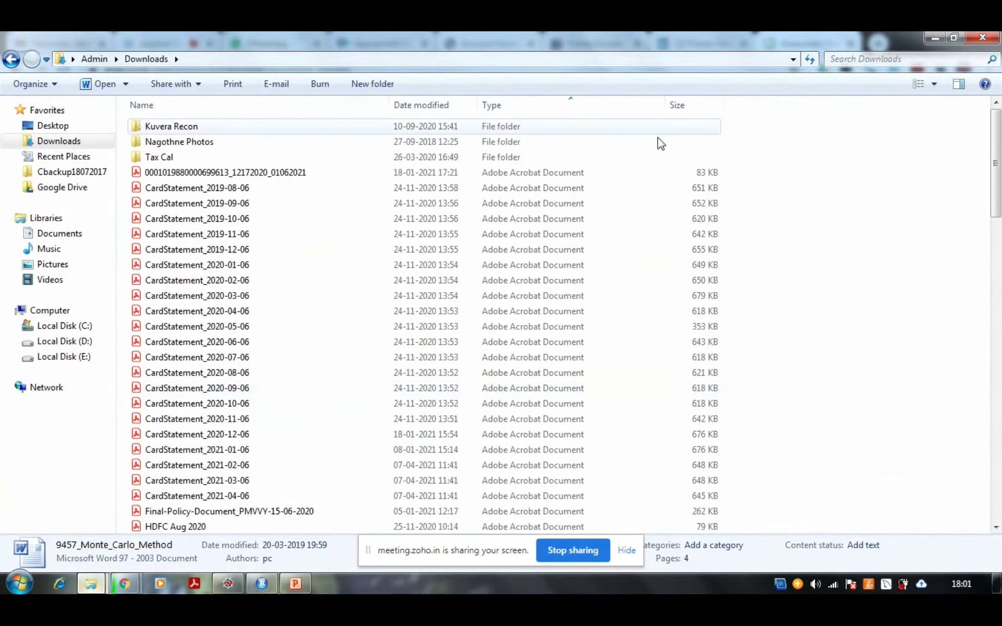
{"action": "left_click", "coordinate": [936, 39]}
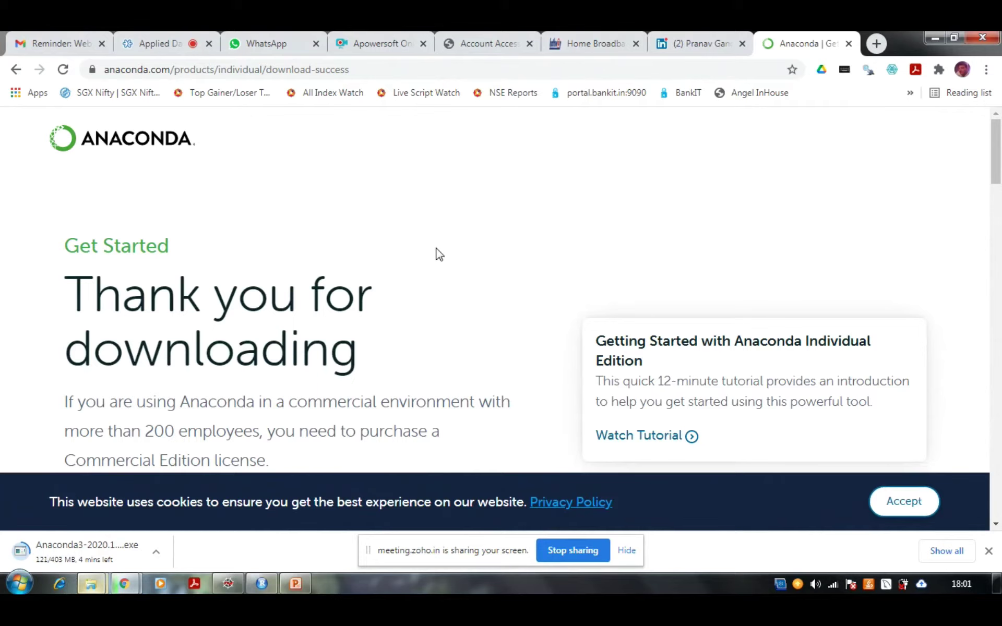
- Bring up the Zoho webinar in Chrome and view the most recent unanswered questions in its Q&A
{"action": "left_click", "coordinate": [934, 36]}
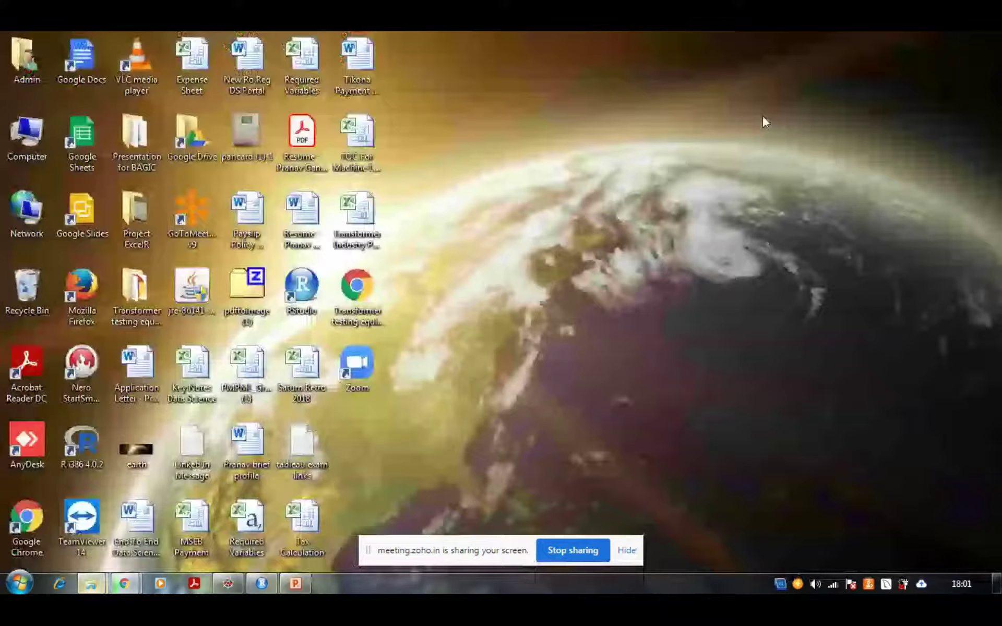
{"action": "mouse_move", "coordinate": [124, 585]}
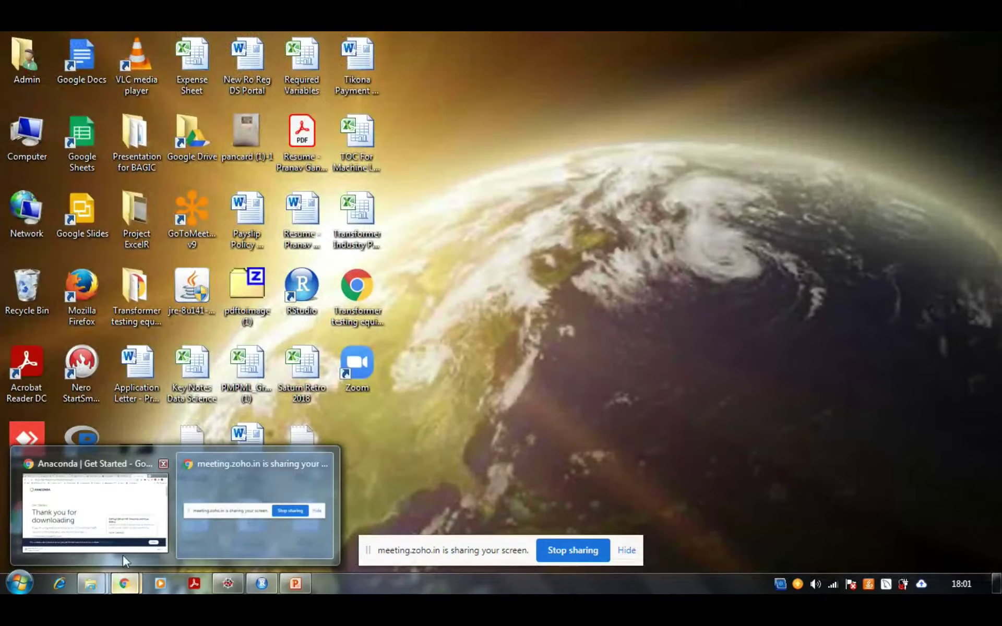
{"action": "left_click", "coordinate": [115, 504]}
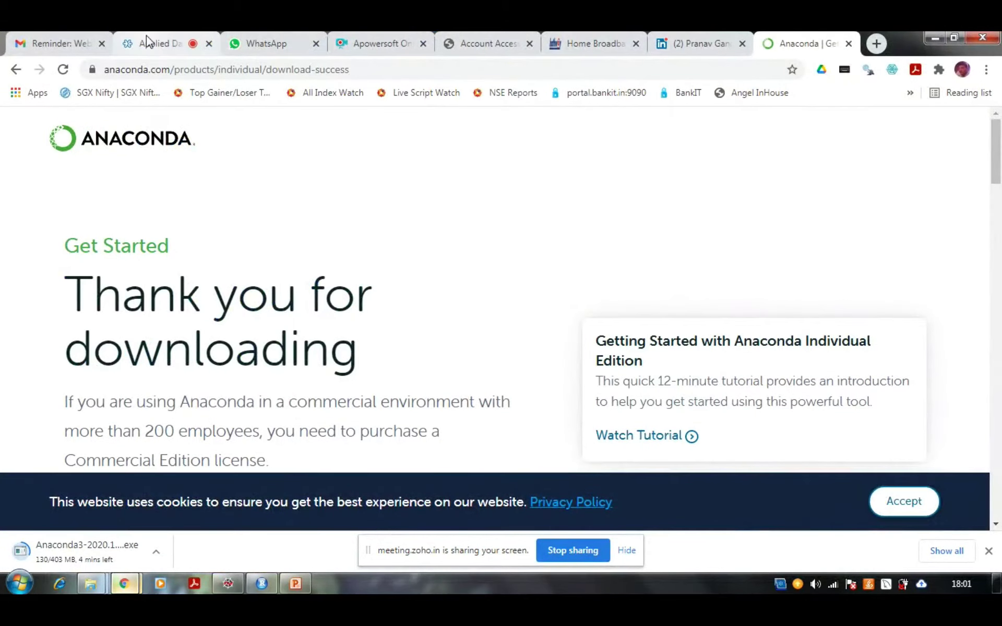
{"action": "left_click", "coordinate": [161, 45]}
{"action": "left_click", "coordinate": [33, 194]}
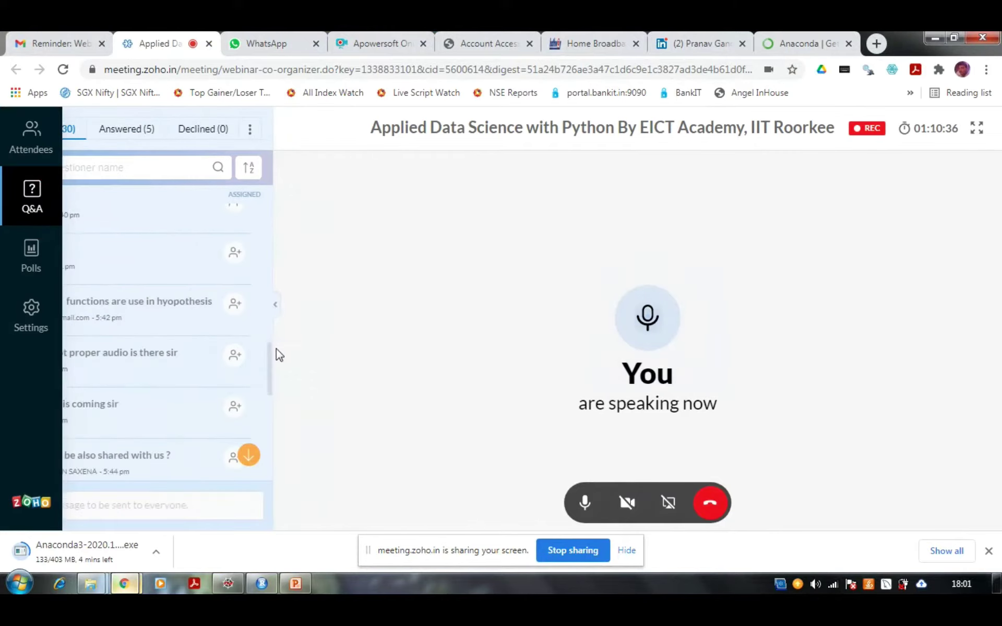
{"action": "left_click_drag", "start_coordinate": [353, 393], "coordinate": [352, 486]}
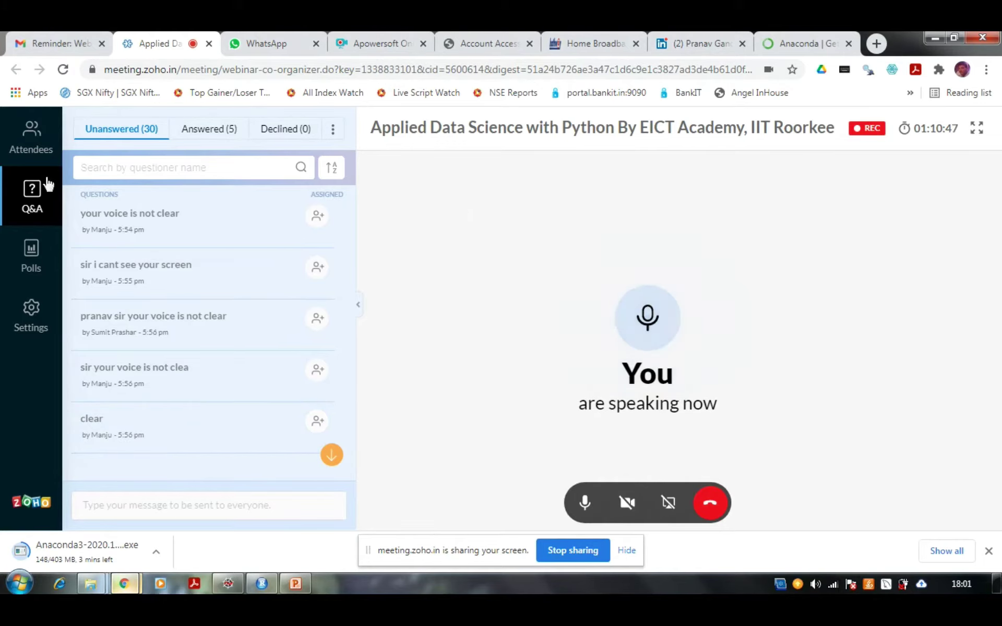
- Check the webinar's Attendees and Staff lists and go back to the unanswered Q&A questions
{"action": "left_click", "coordinate": [32, 146]}
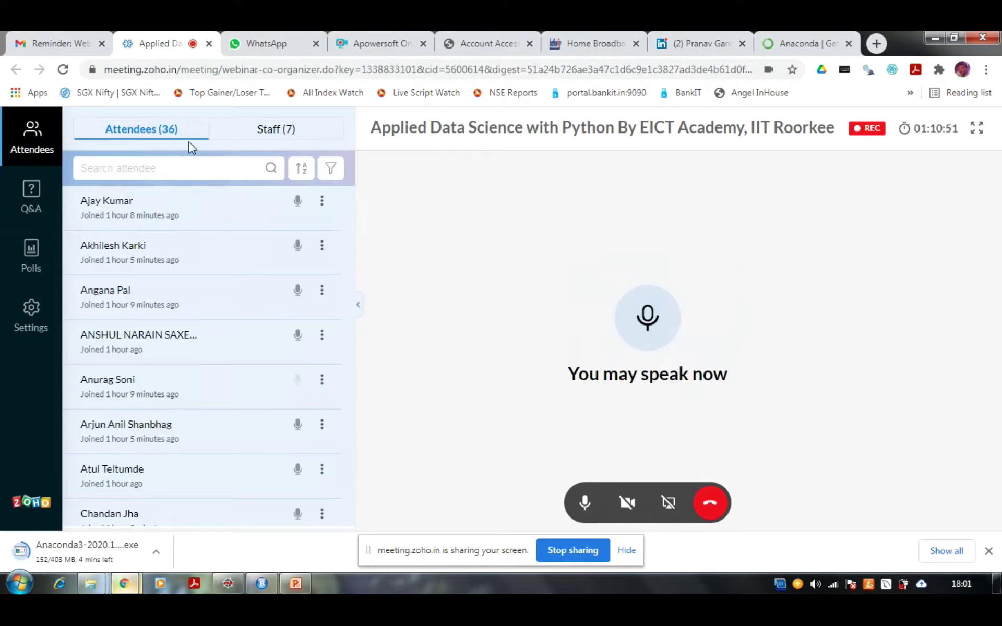
{"action": "left_click", "coordinate": [308, 138]}
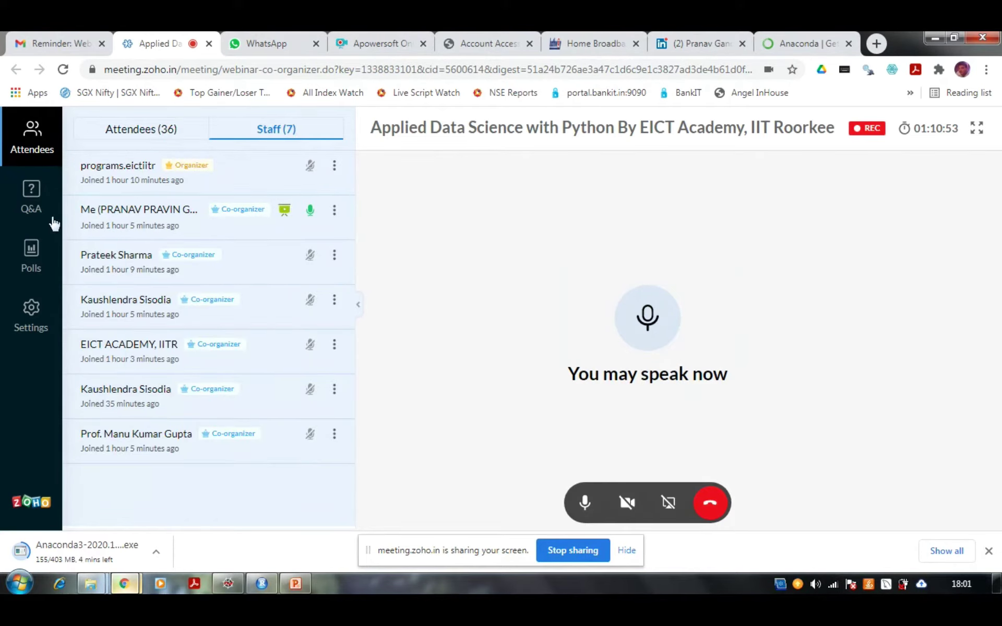
{"action": "left_click", "coordinate": [30, 193]}
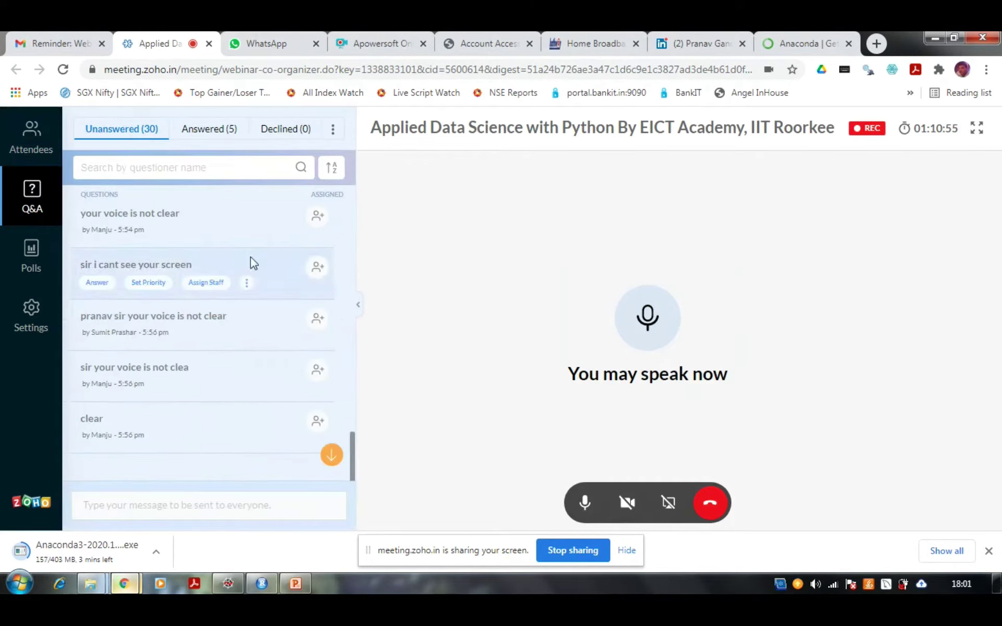
{"action": "mouse_move", "coordinate": [242, 453]}
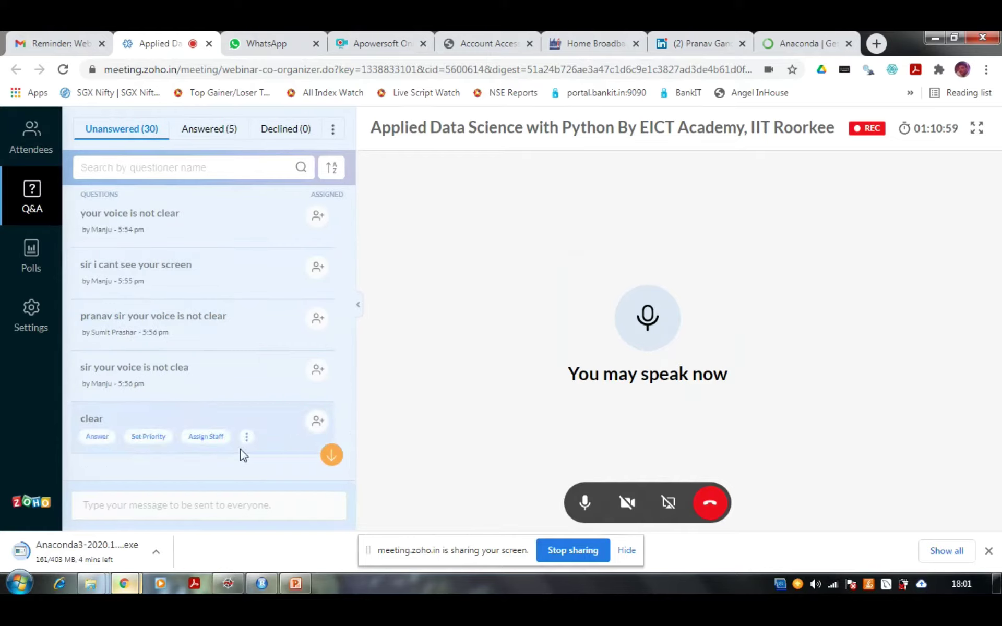
- Open a new Chrome tab and enter "how" as the start of a Google search
{"action": "left_click", "coordinate": [876, 44]}
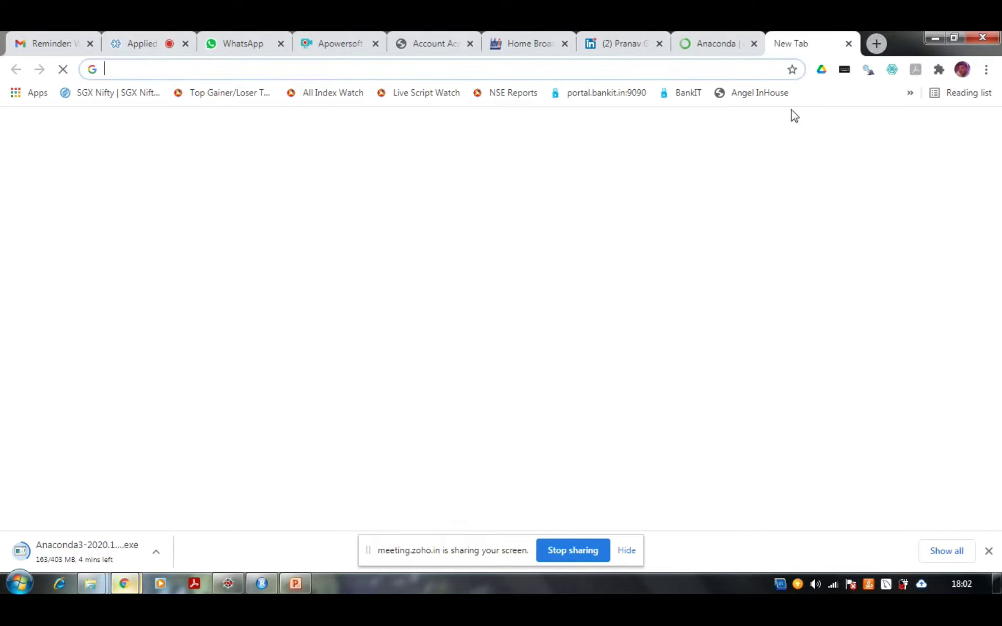
{"action": "left_click", "coordinate": [321, 70]}
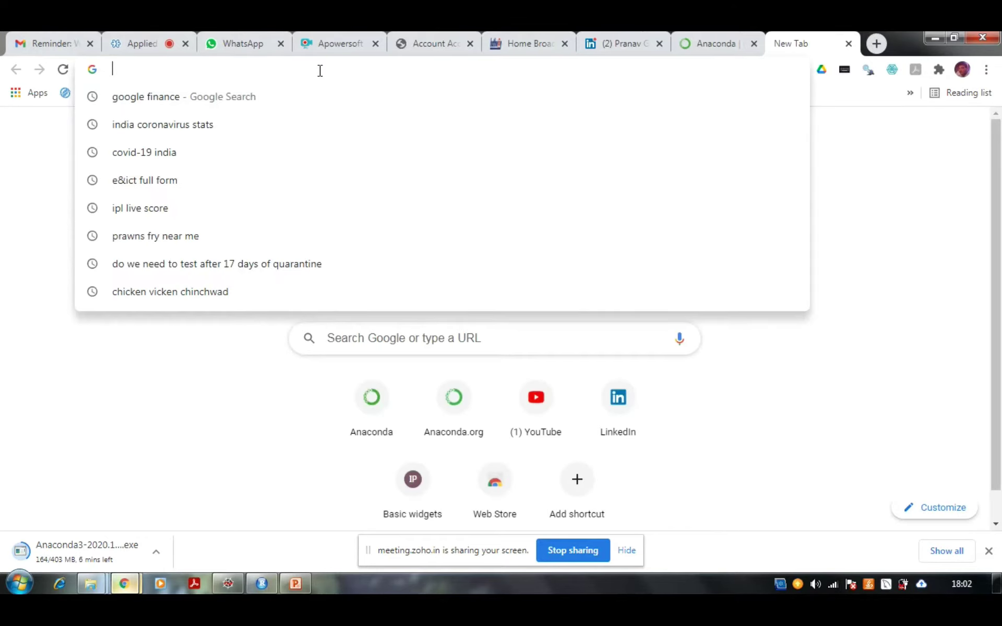
{"action": "type", "text": "h"}
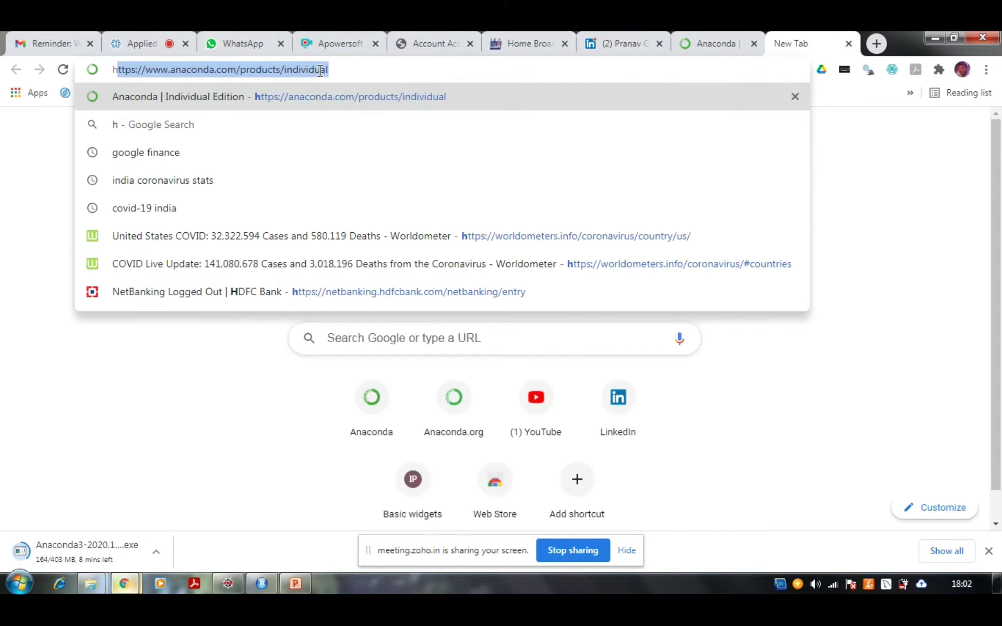
{"action": "type", "text": "ow"}
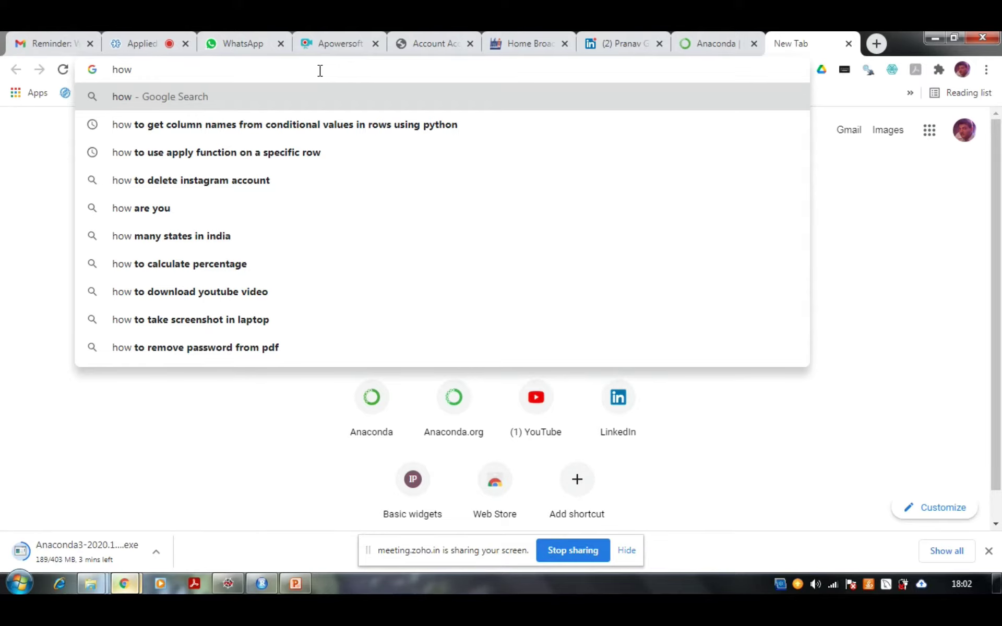
- Switch to Windows Explorer and open the Excel Working workbook from D:\Data Science ML AI DL in a maximized Excel window
{"action": "mouse_move", "coordinate": [91, 583]}
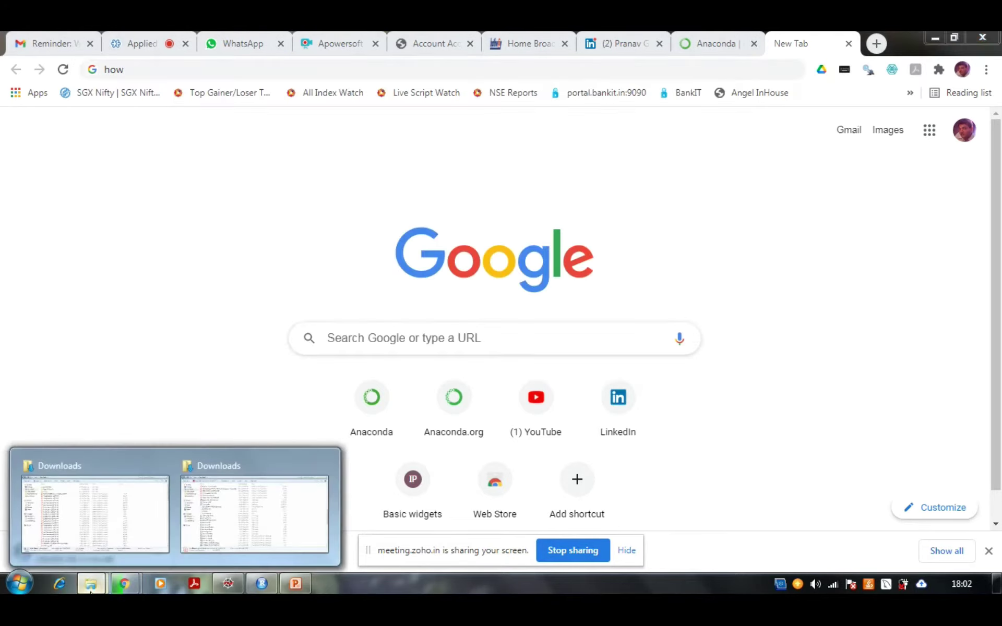
{"action": "left_click", "coordinate": [122, 501]}
{"action": "left_click", "coordinate": [67, 343]}
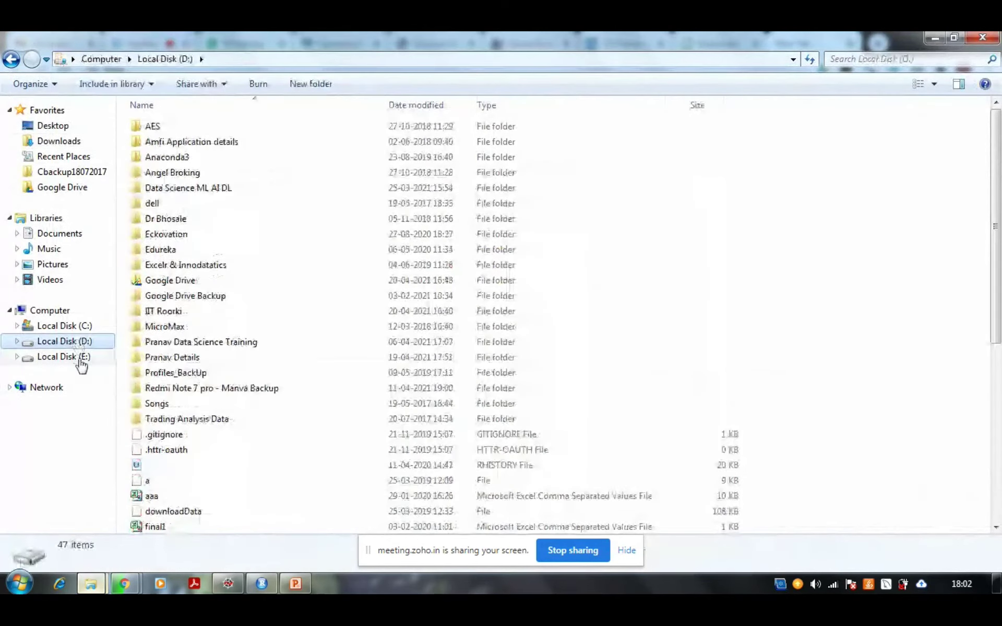
{"action": "double_click", "coordinate": [180, 189]}
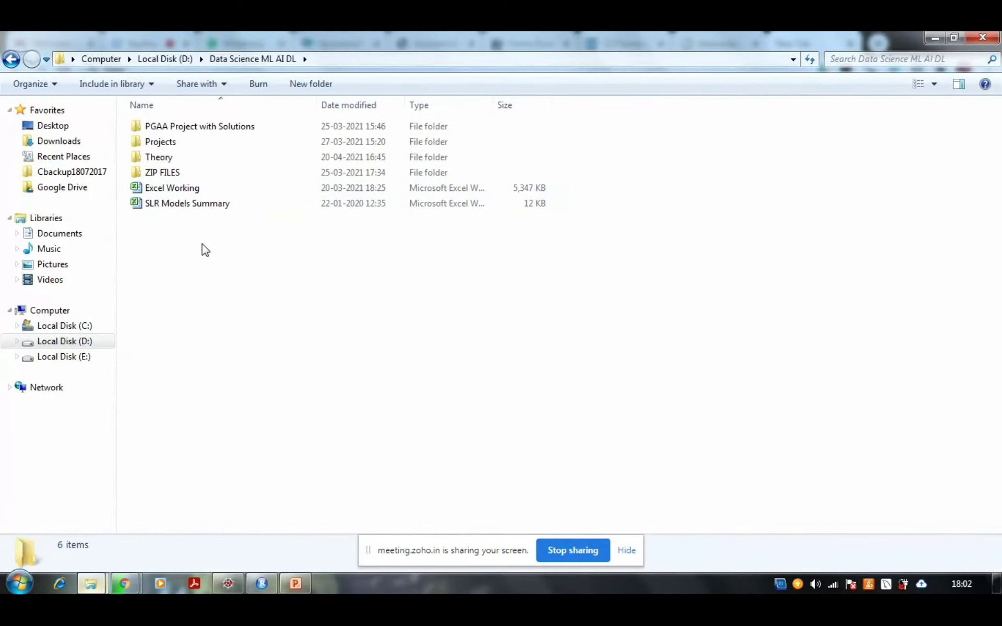
{"action": "left_click", "coordinate": [168, 192]}
{"action": "double_click", "coordinate": [169, 192]}
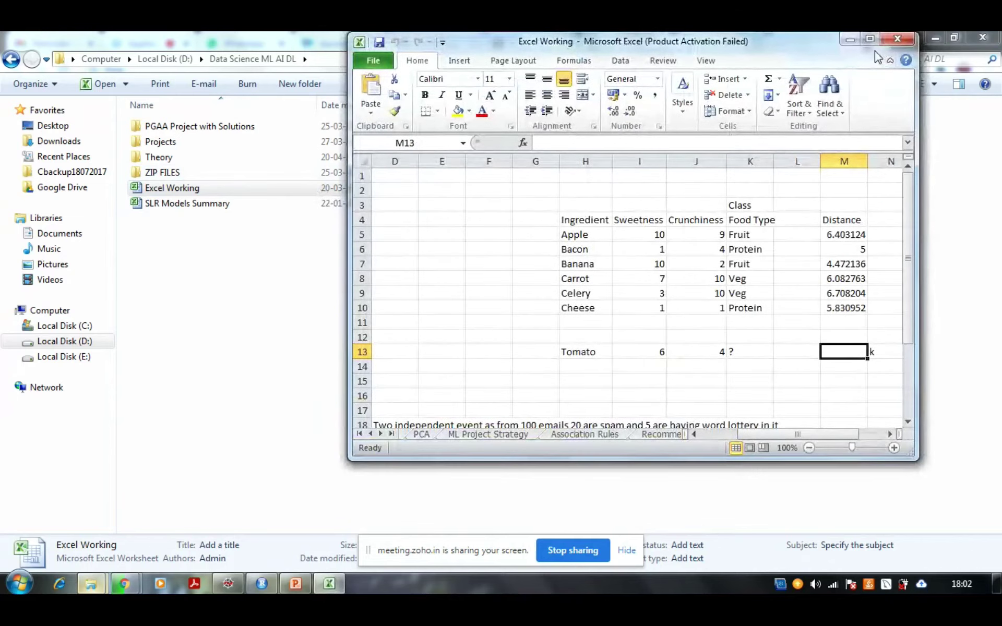
{"action": "left_click", "coordinate": [871, 40]}
- Dismiss the Microsoft Office Activation Wizard and go back through the workbook's sheet tabs to Batch Participants, All Measures and Measures of Central Tendency
{"action": "left_click", "coordinate": [18, 551]}
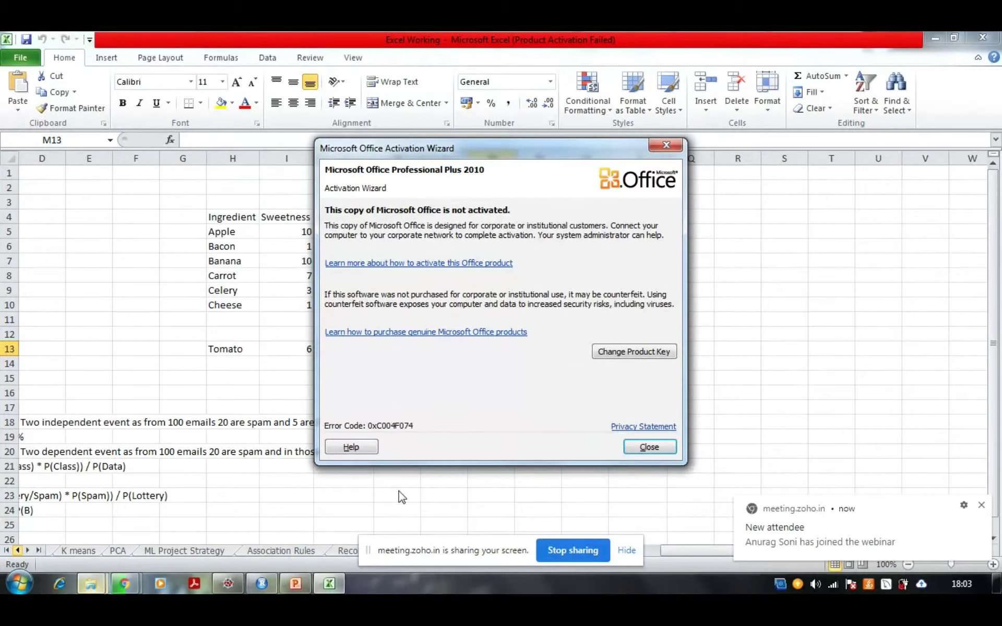
{"action": "left_click", "coordinate": [649, 446]}
{"action": "left_click", "coordinate": [18, 551]}
{"action": "left_click", "coordinate": [18, 550]}
{"action": "left_click", "coordinate": [26, 550]}
{"action": "left_click", "coordinate": [26, 551]}
{"action": "left_click", "coordinate": [26, 550]}
{"action": "left_click", "coordinate": [26, 551]}
{"action": "left_click", "coordinate": [18, 551]}
{"action": "left_click", "coordinate": [17, 551]}
{"action": "left_click", "coordinate": [18, 551]}
{"action": "left_click", "coordinate": [18, 551]}
{"action": "left_click", "coordinate": [18, 551]}
{"action": "left_click", "coordinate": [18, 550]}
{"action": "left_click", "coordinate": [18, 551]}
{"action": "left_click", "coordinate": [17, 550]}
{"action": "left_click", "coordinate": [18, 550]}
{"action": "left_click", "coordinate": [18, 551]}
{"action": "left_click", "coordinate": [18, 550]}
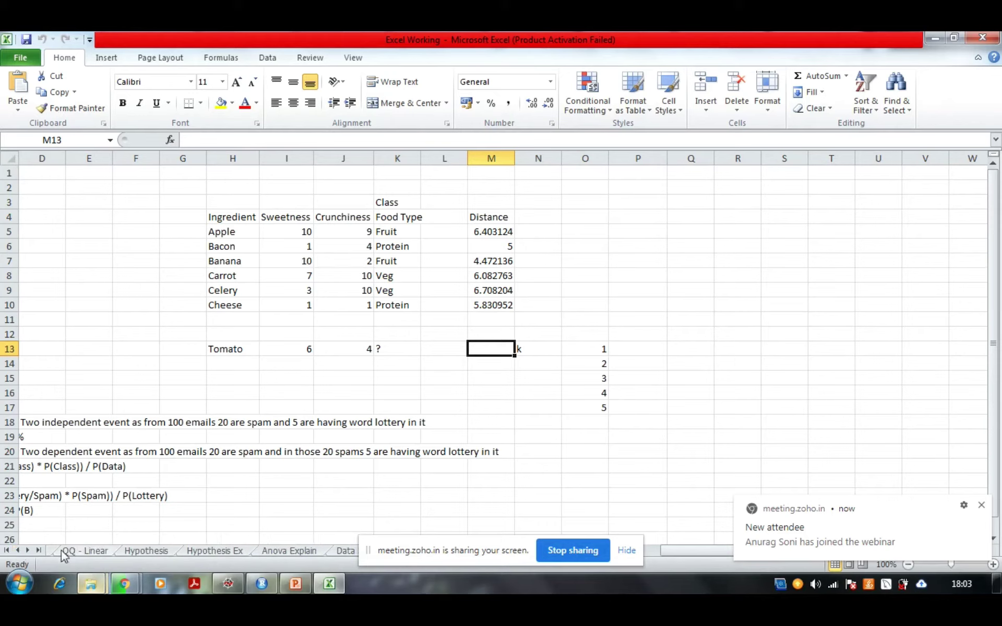
{"action": "left_click", "coordinate": [18, 551]}
{"action": "left_click", "coordinate": [18, 551]}
{"action": "left_click", "coordinate": [18, 550]}
{"action": "left_click", "coordinate": [18, 551]}
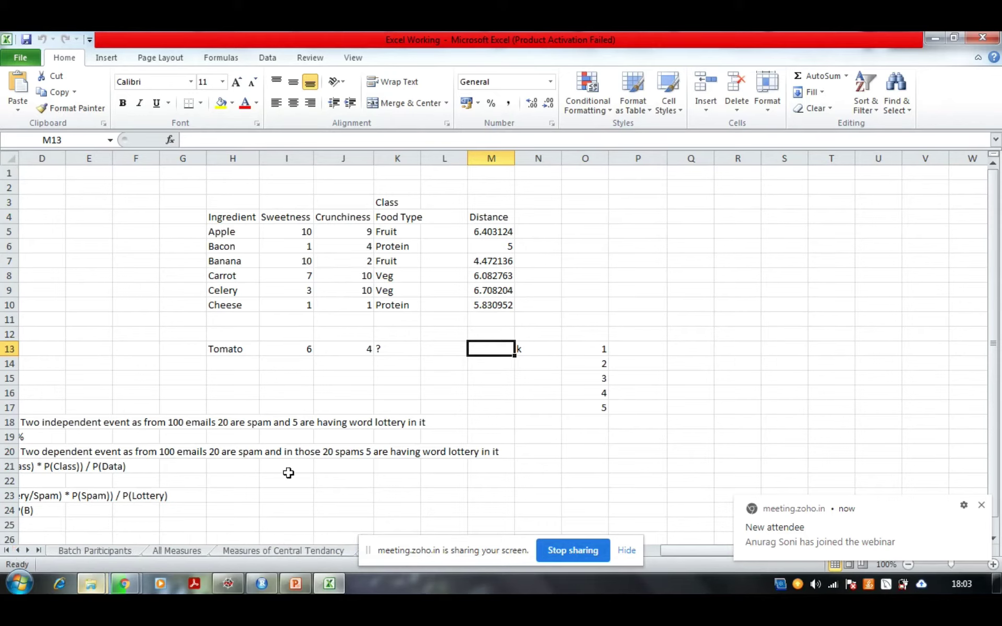
- Show the Batch Pariticipants, All Measures and Measures of Central Tendency sheets, and hide the screen-sharing bar covering the other sheet names
{"action": "left_click", "coordinate": [117, 551]}
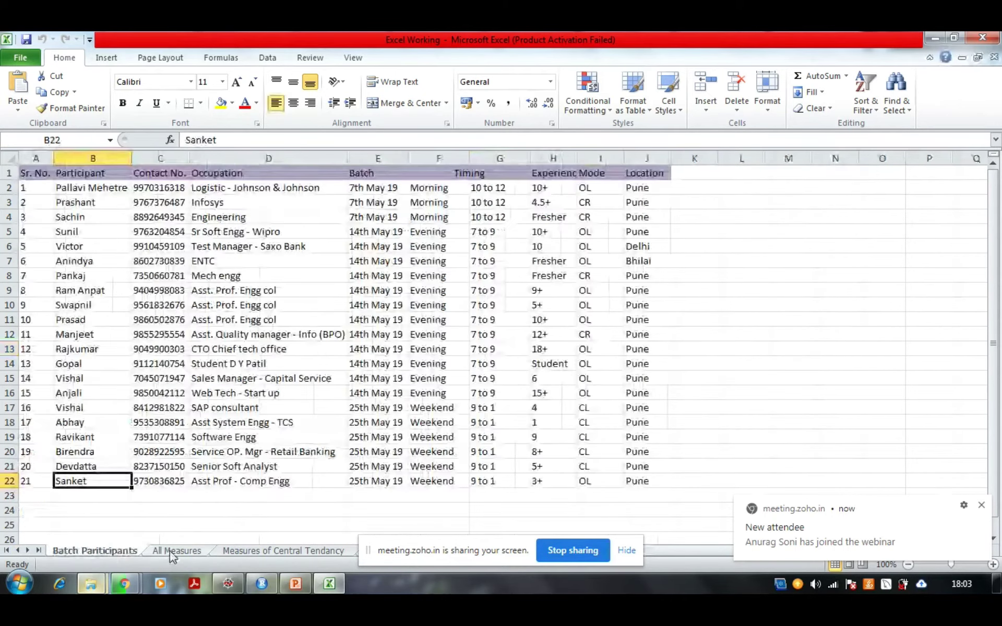
{"action": "left_click", "coordinate": [170, 551]}
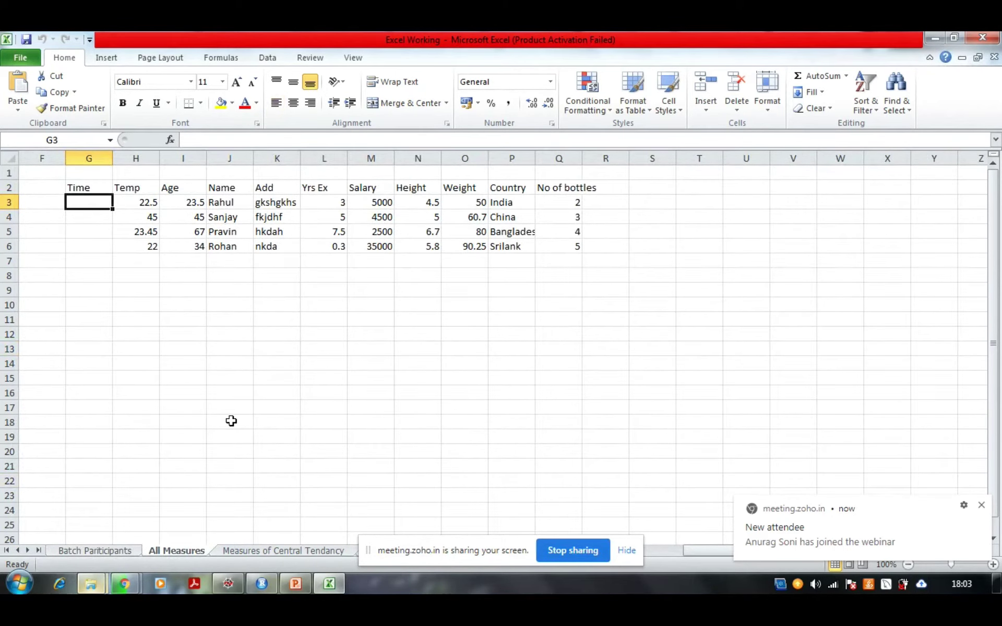
{"action": "left_click", "coordinate": [266, 549]}
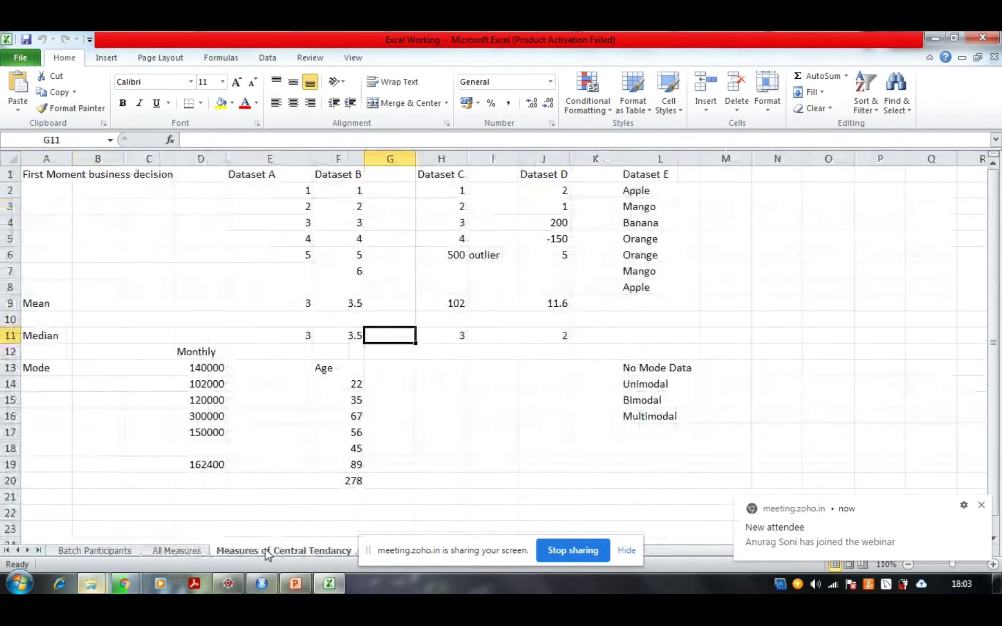
{"action": "left_click", "coordinate": [628, 552]}
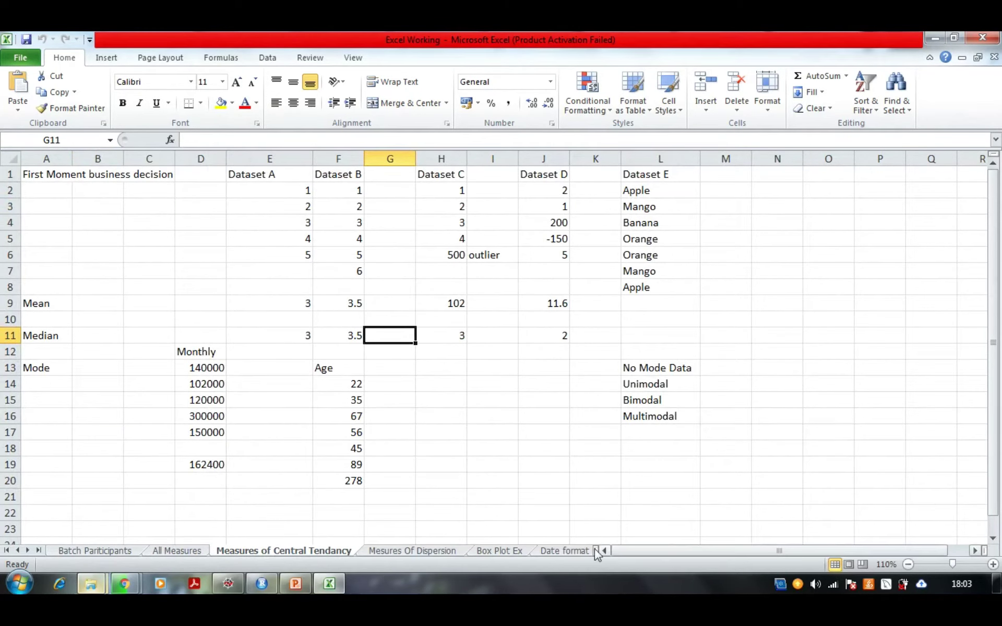
- Go through the Mesures Of Dispersion, Box Plot Ex, Date format eg and Keywords sheets
{"action": "left_click", "coordinate": [405, 551]}
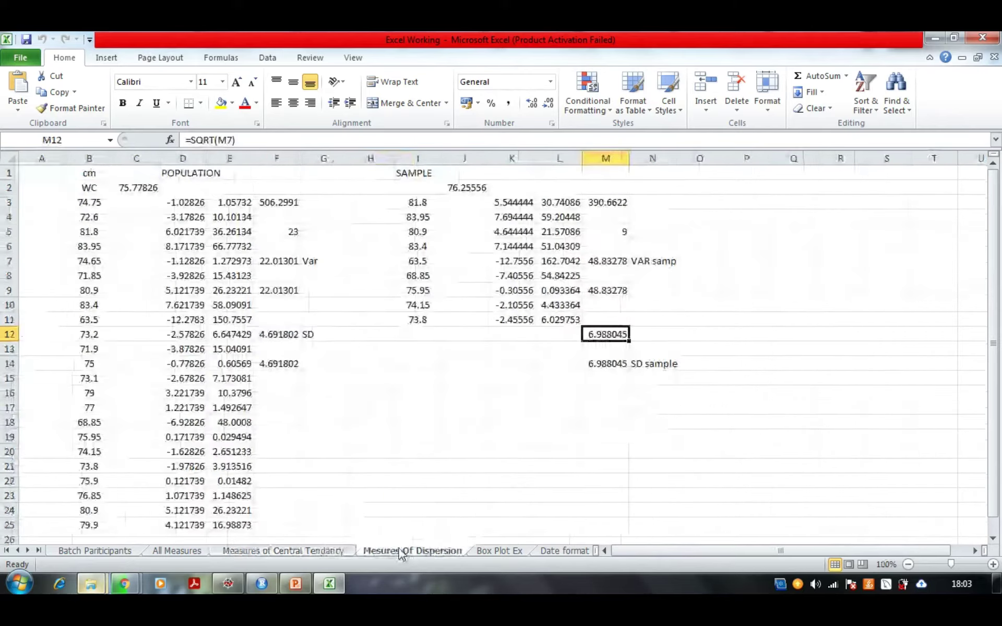
{"action": "left_click", "coordinate": [501, 555]}
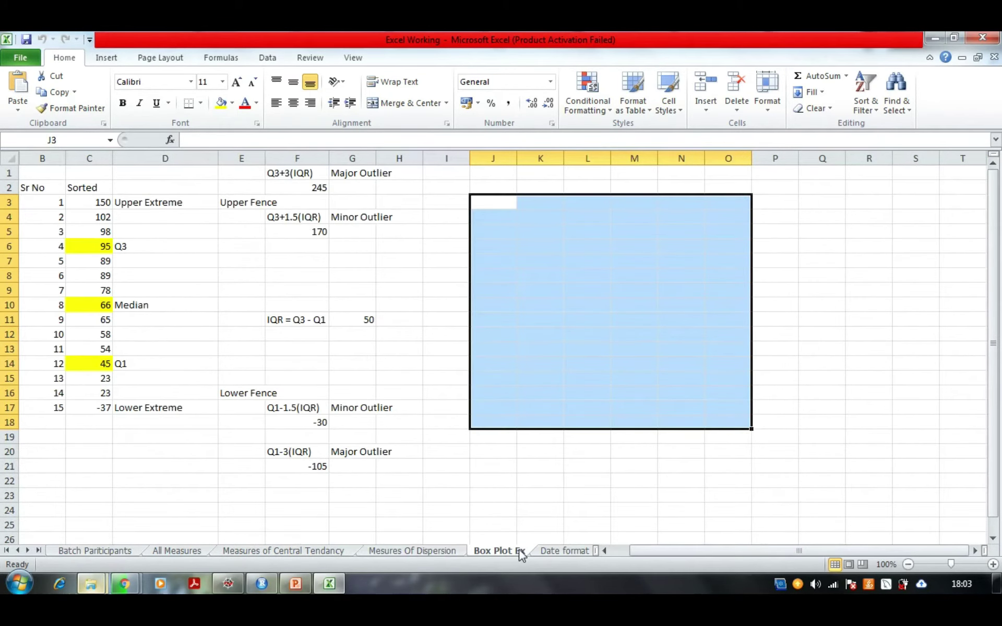
{"action": "left_click", "coordinate": [558, 552]}
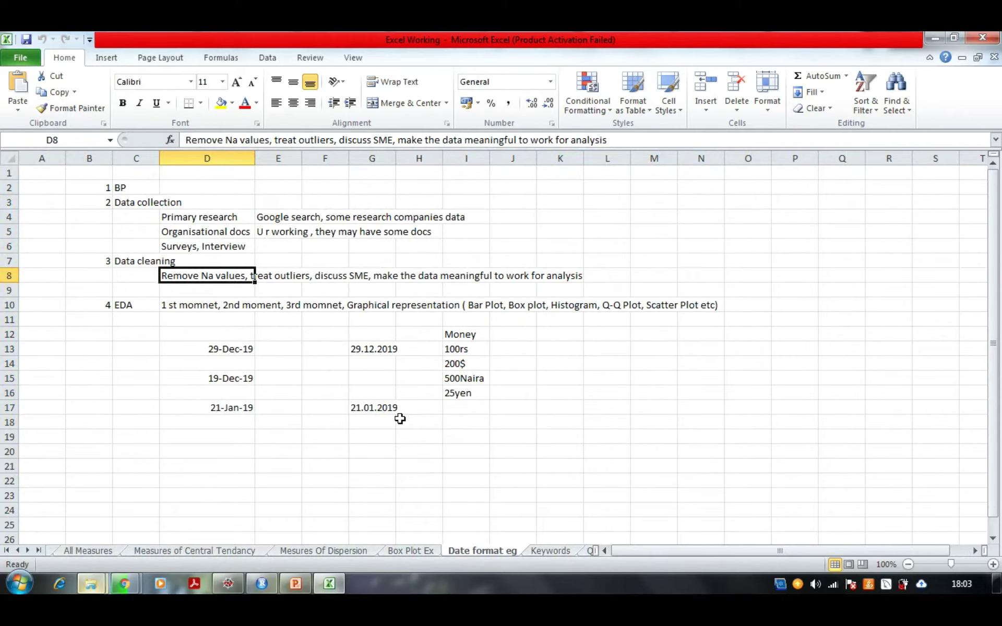
{"action": "left_click", "coordinate": [554, 552]}
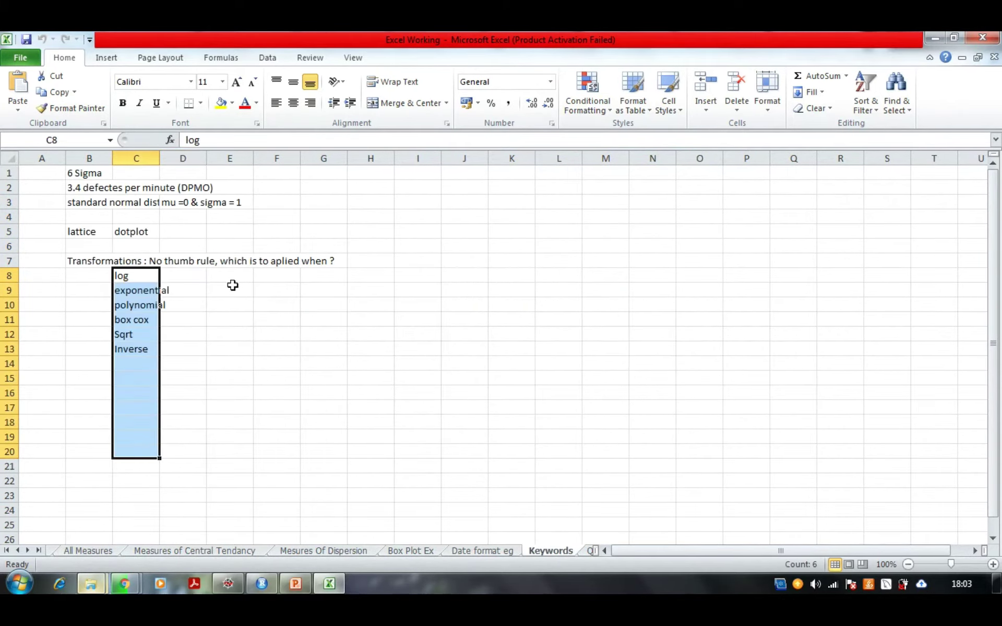
- Show the QQ - Linear, Hypothesis, Hypothesis Ex and Anova Explain sheets
{"action": "left_click", "coordinate": [590, 551]}
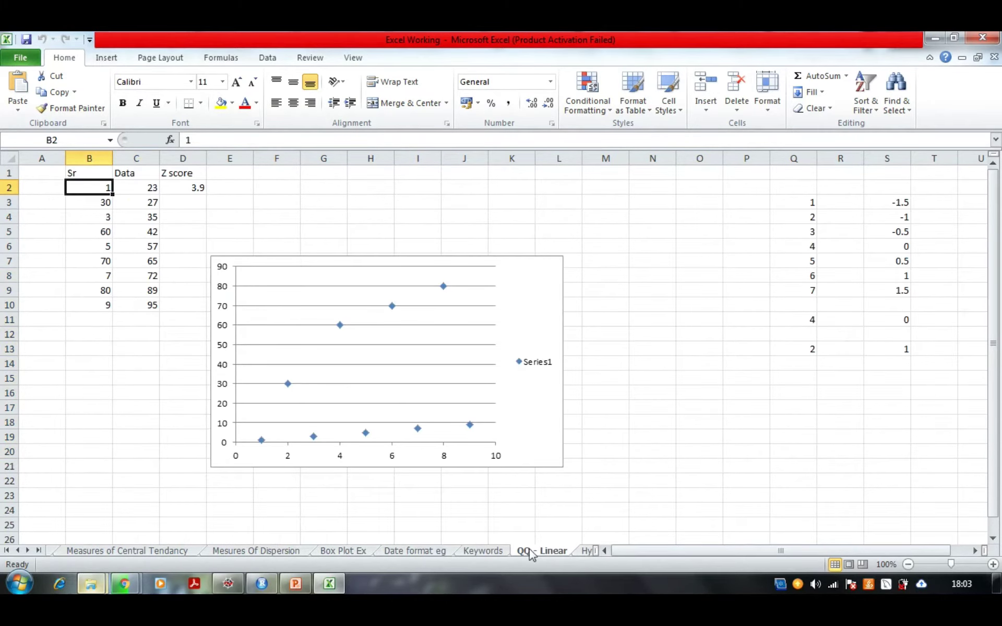
{"action": "left_click", "coordinate": [587, 551]}
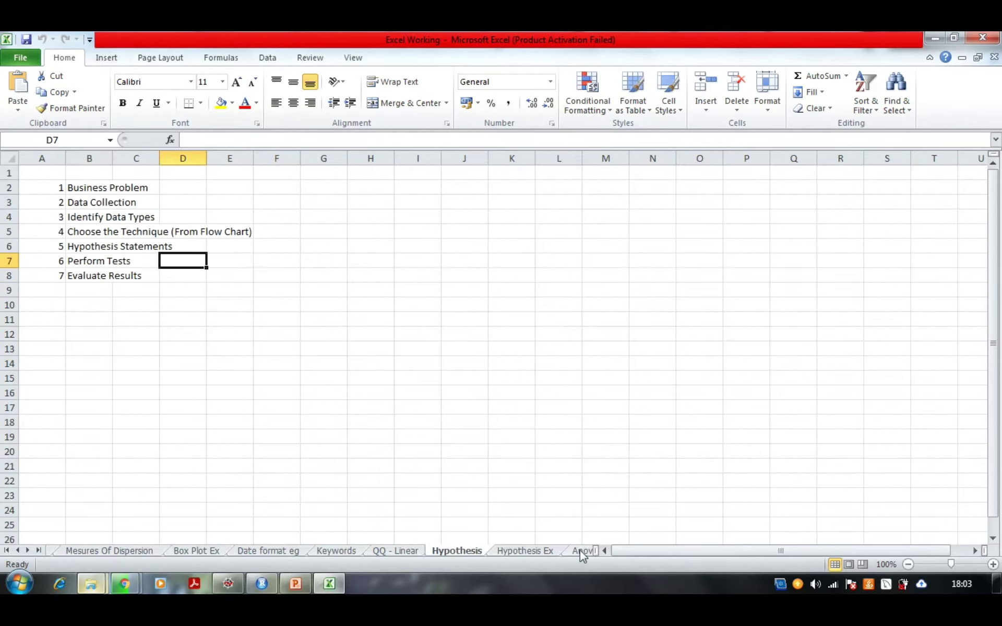
{"action": "left_click", "coordinate": [522, 553]}
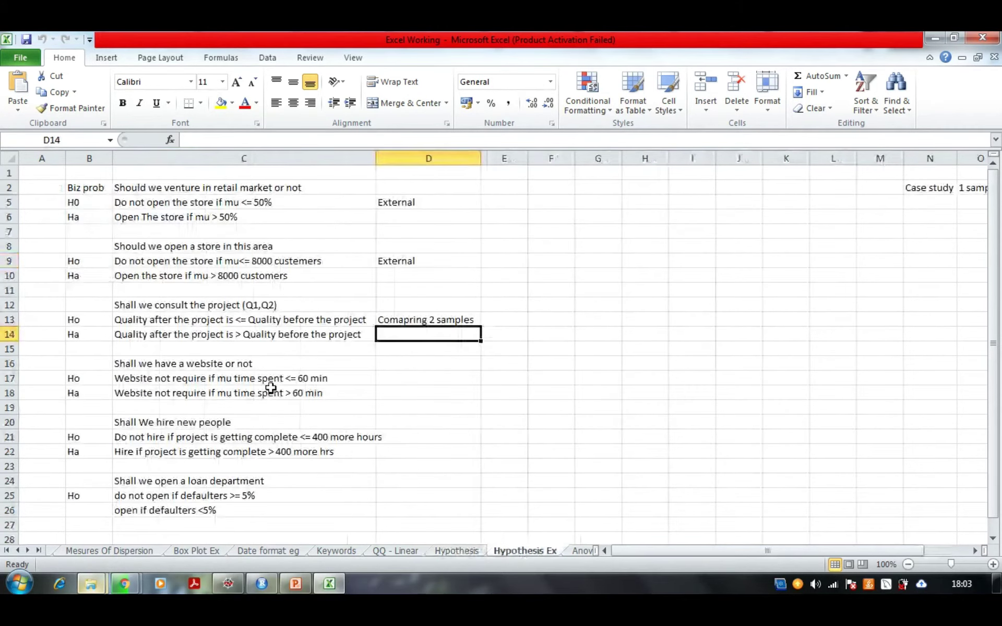
{"action": "left_click", "coordinate": [583, 551]}
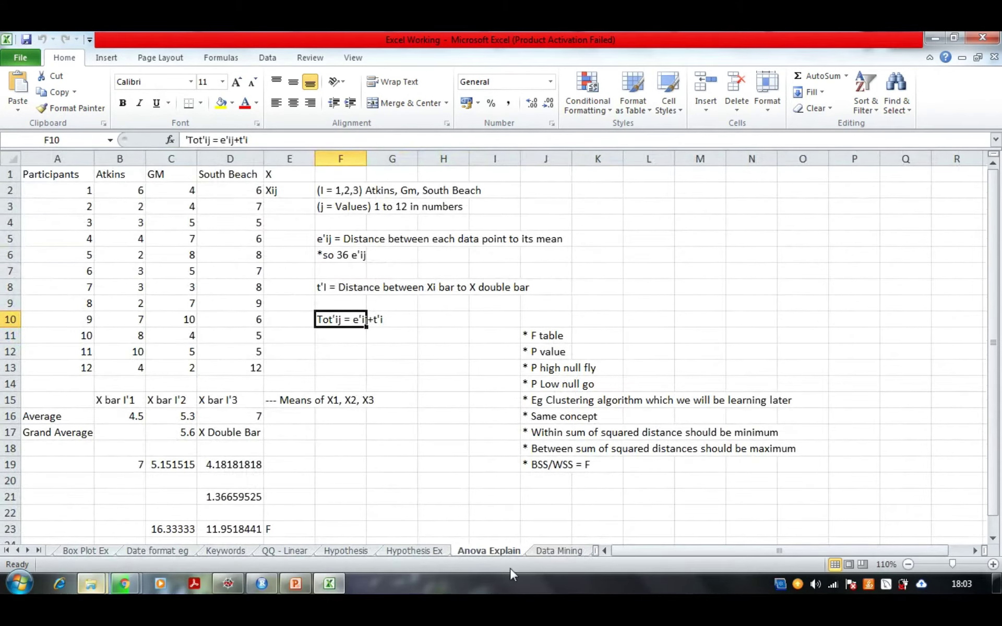
- Present the Data Mining sheet from its first columns, followed by Supervised Learning Techniques, SSR SSE SST, Sheet4 and Sheet6
{"action": "left_click", "coordinate": [561, 552]}
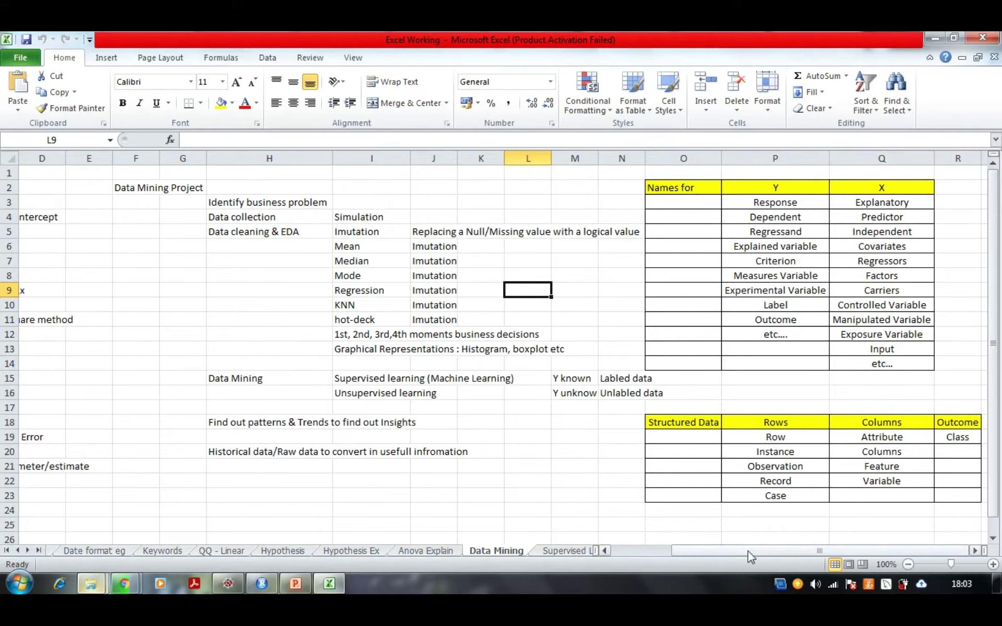
{"action": "left_click_drag", "start_coordinate": [749, 544], "coordinate": [689, 545]}
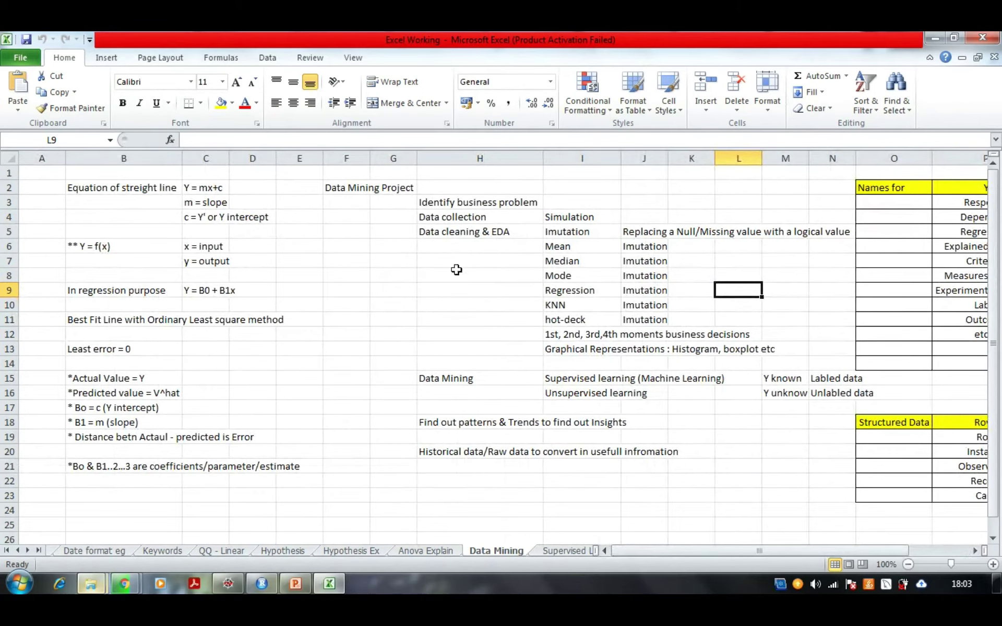
{"action": "left_click", "coordinate": [568, 554]}
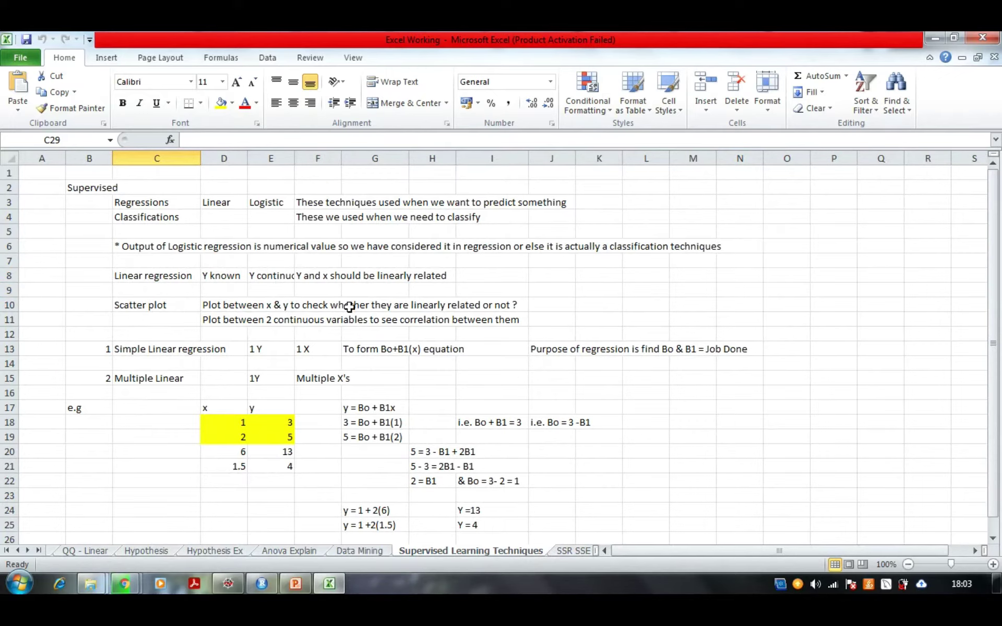
{"action": "left_click", "coordinate": [572, 553]}
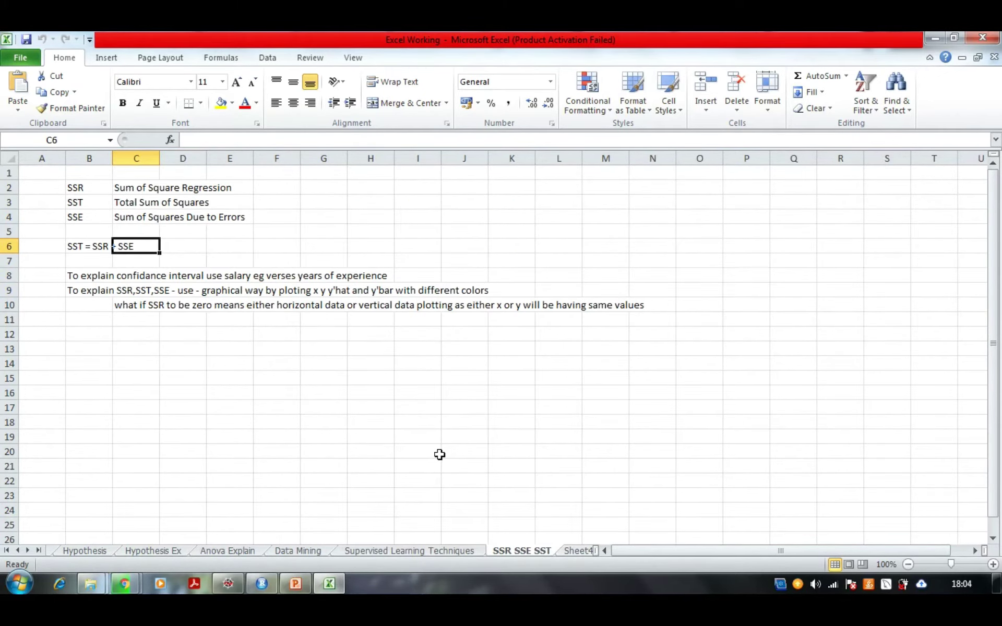
{"action": "left_click", "coordinate": [576, 551]}
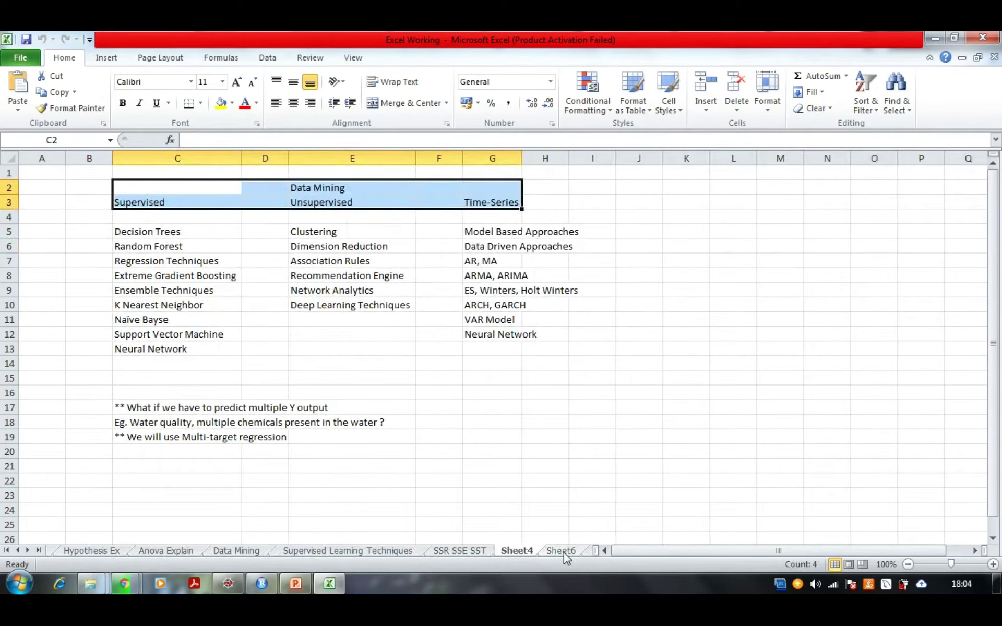
{"action": "left_click", "coordinate": [563, 552]}
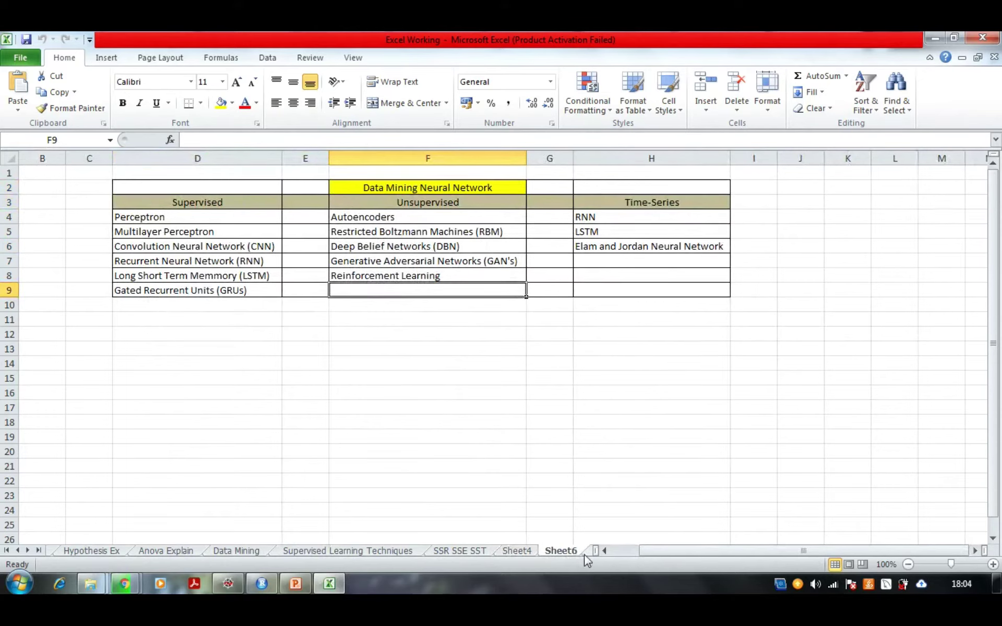
- Show the Logistic regression, ROC curve, Specificity etc, Data_Mining Types and Data_Mining Process sheets
{"action": "left_click", "coordinate": [587, 555]}
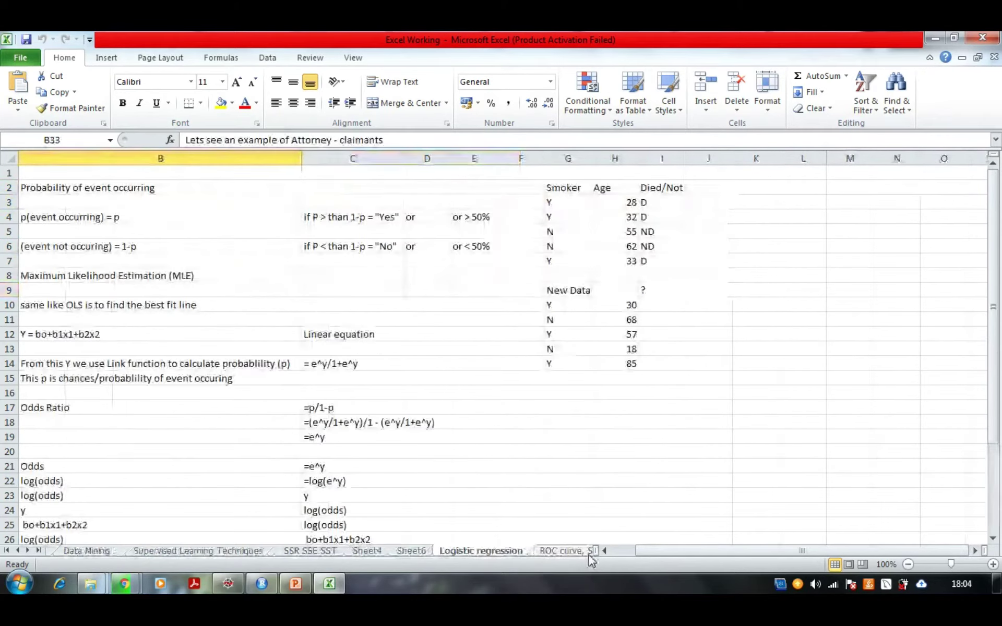
{"action": "left_click", "coordinate": [559, 550]}
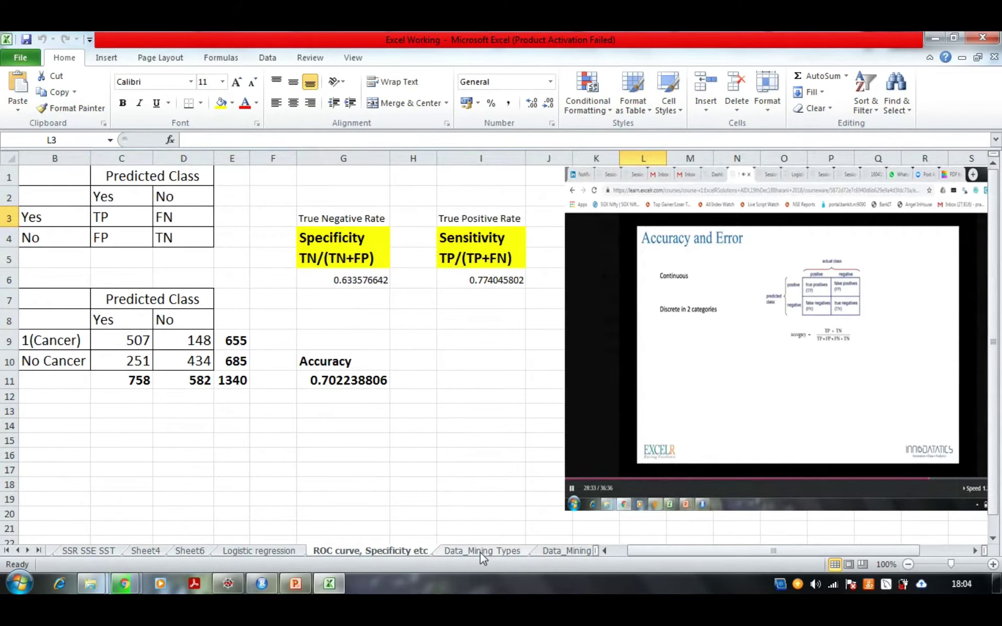
{"action": "left_click", "coordinate": [480, 553]}
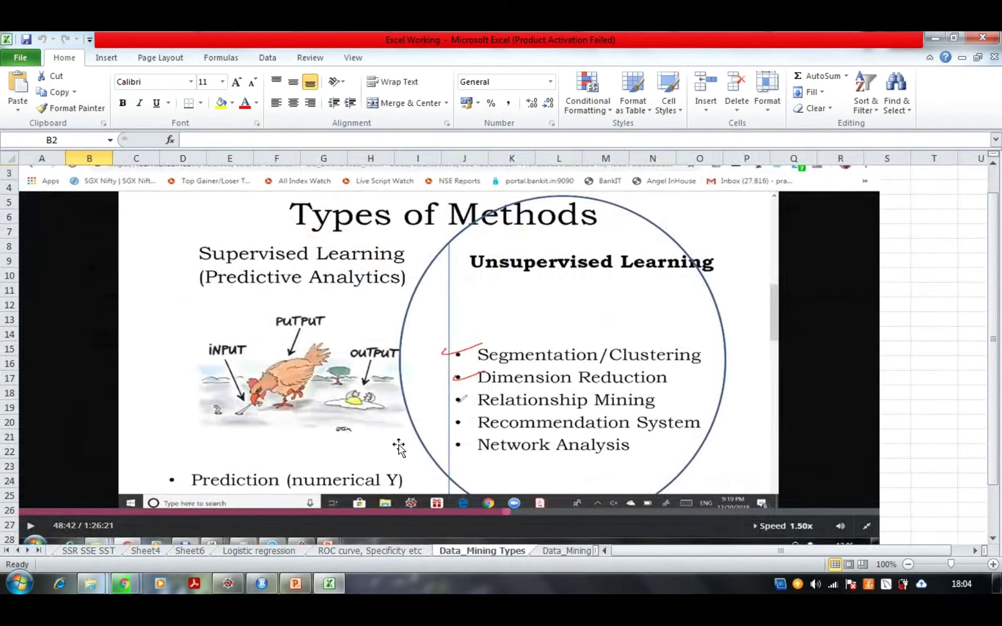
{"action": "left_click", "coordinate": [553, 554]}
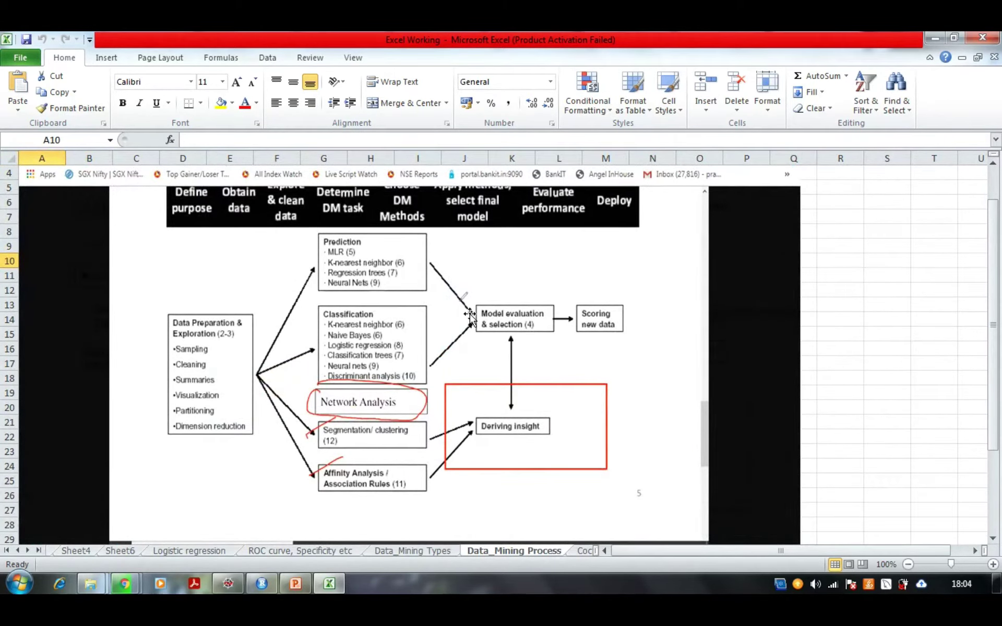
- Go through the clustering material on Cocktail Model, Mumbai Dabbawala, Shoppers Stop, H-Clustering and K means, up to the PCA sheet
{"action": "left_click", "coordinate": [582, 553]}
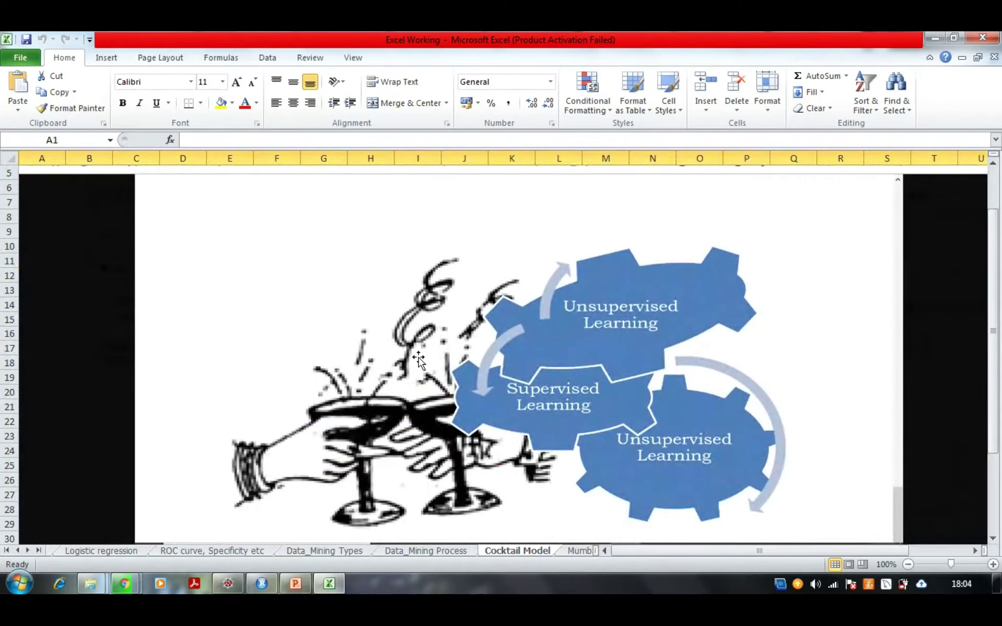
{"action": "left_click", "coordinate": [578, 553]}
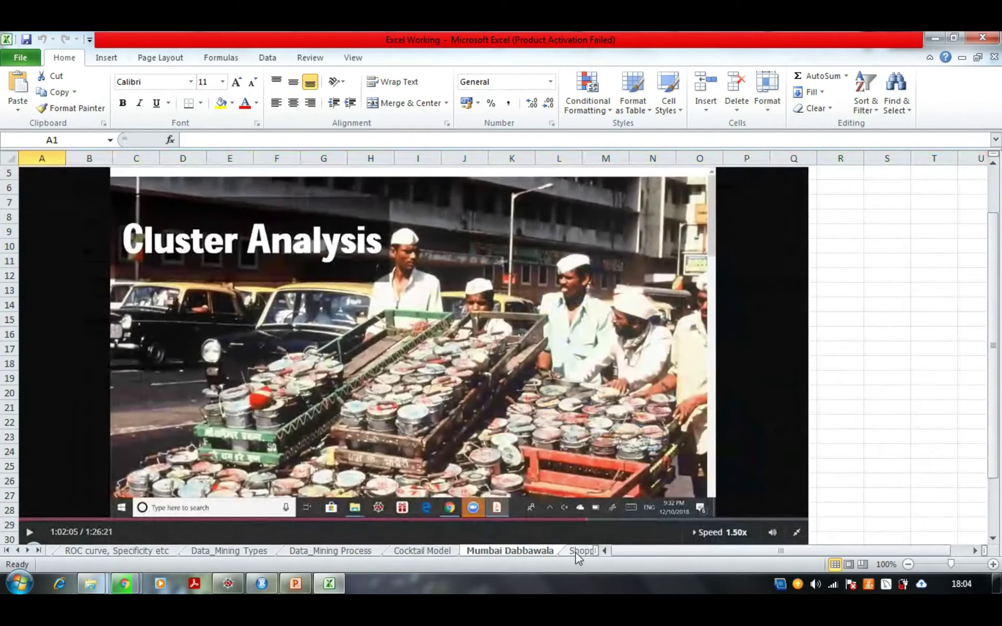
{"action": "left_click", "coordinate": [578, 553]}
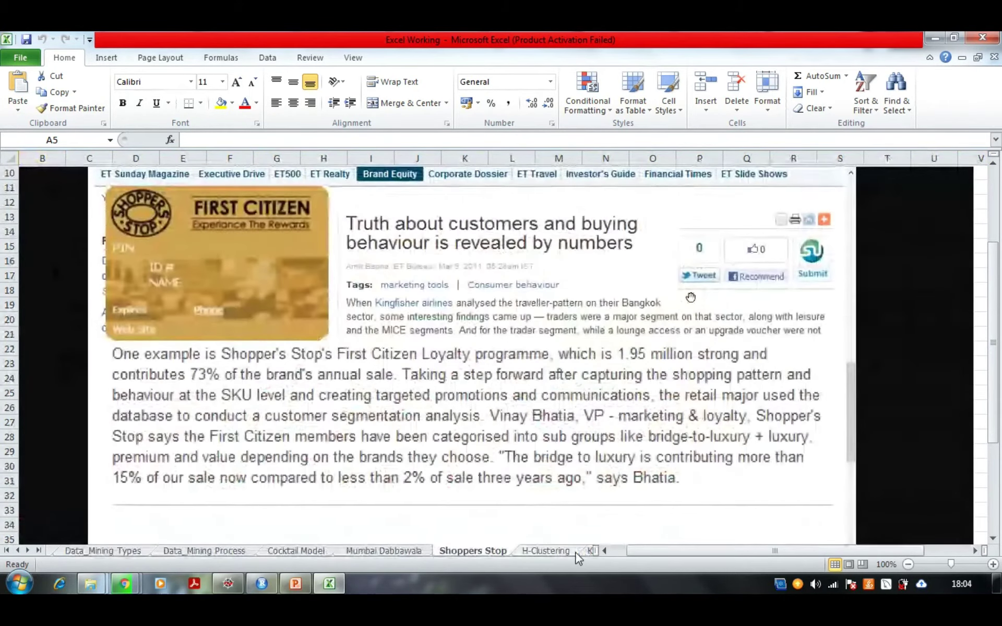
{"action": "left_click", "coordinate": [571, 550]}
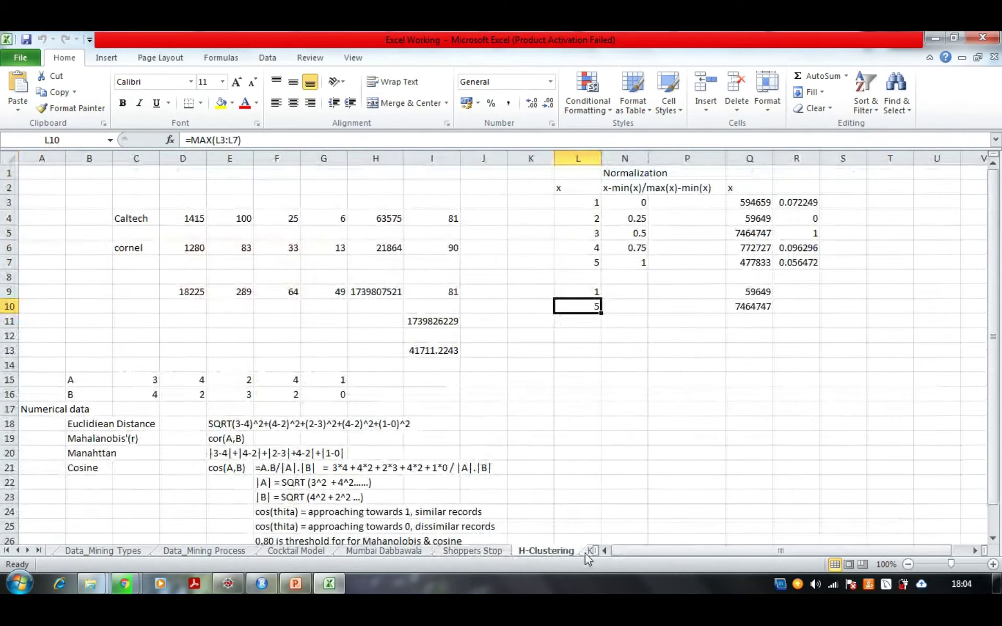
{"action": "left_click", "coordinate": [586, 554]}
{"action": "left_click", "coordinate": [554, 552]}
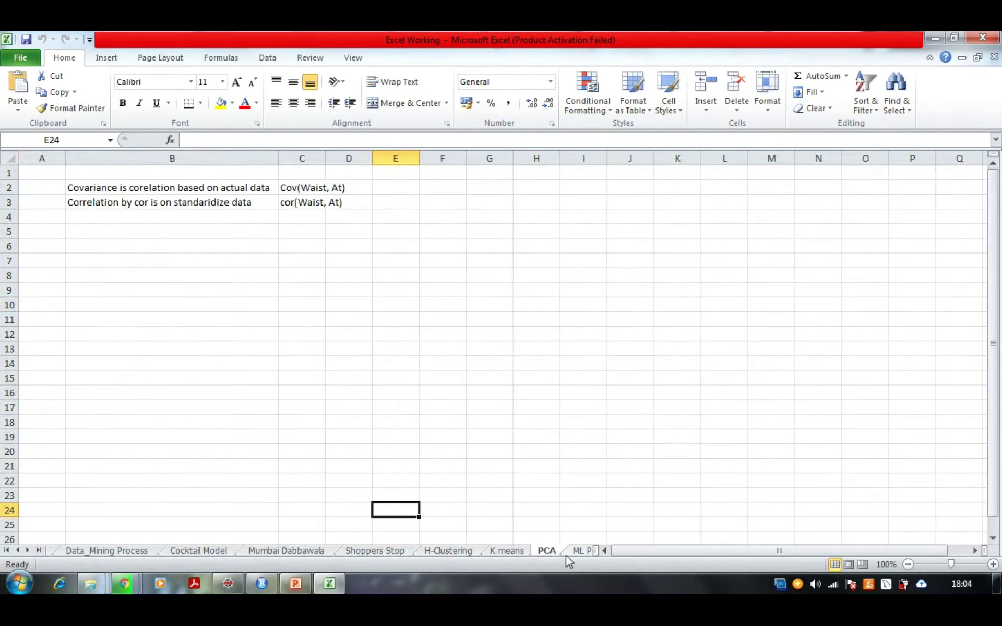
- Show the sheets from ML Project Strategy and Association Rules through Recommendation Engine, Suppervised - Classification tq, Naive Bayes eg and Decision Tree to Network Anlysis
{"action": "left_click", "coordinate": [576, 552]}
{"action": "left_click", "coordinate": [572, 553]}
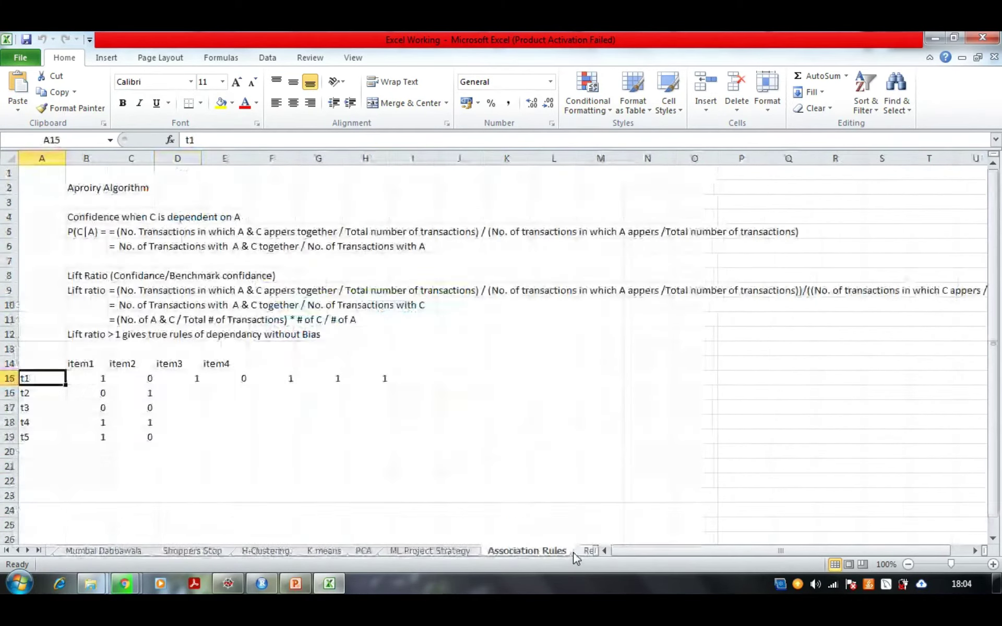
{"action": "left_click", "coordinate": [581, 554]}
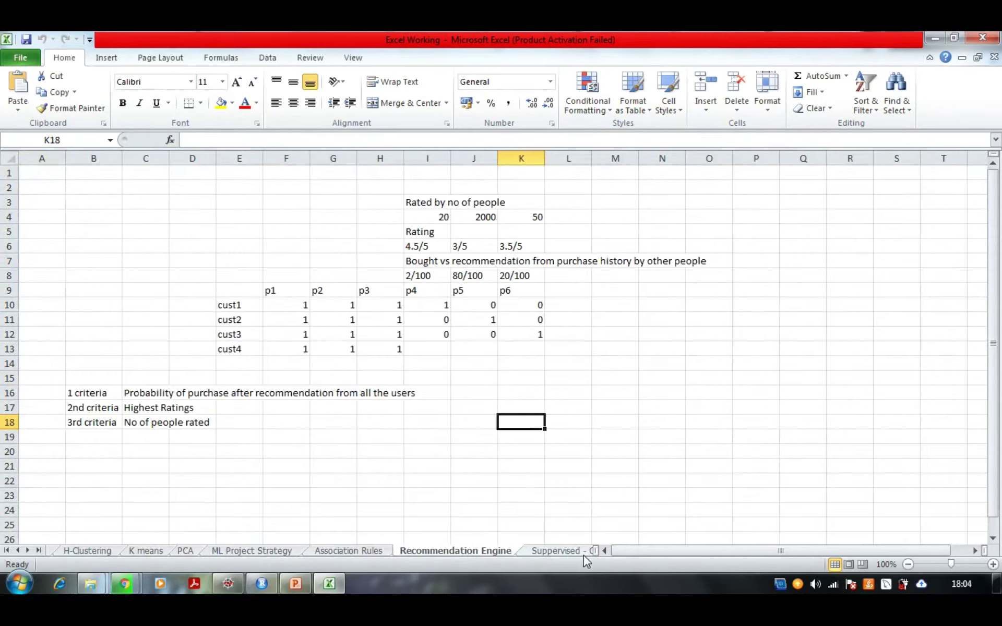
{"action": "left_click", "coordinate": [582, 554]}
{"action": "left_click", "coordinate": [571, 552]}
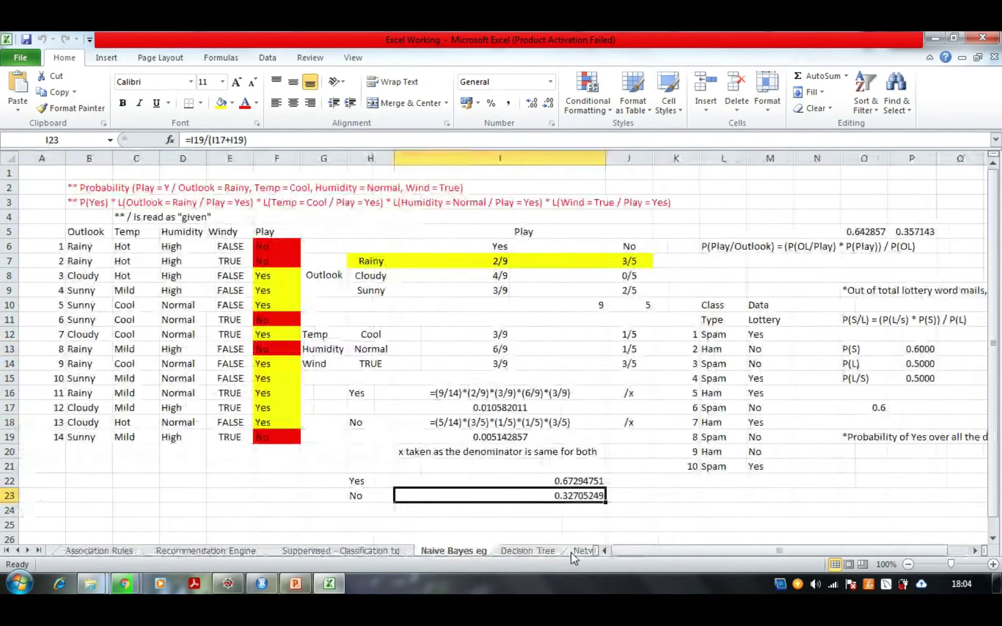
{"action": "left_click", "coordinate": [552, 551]}
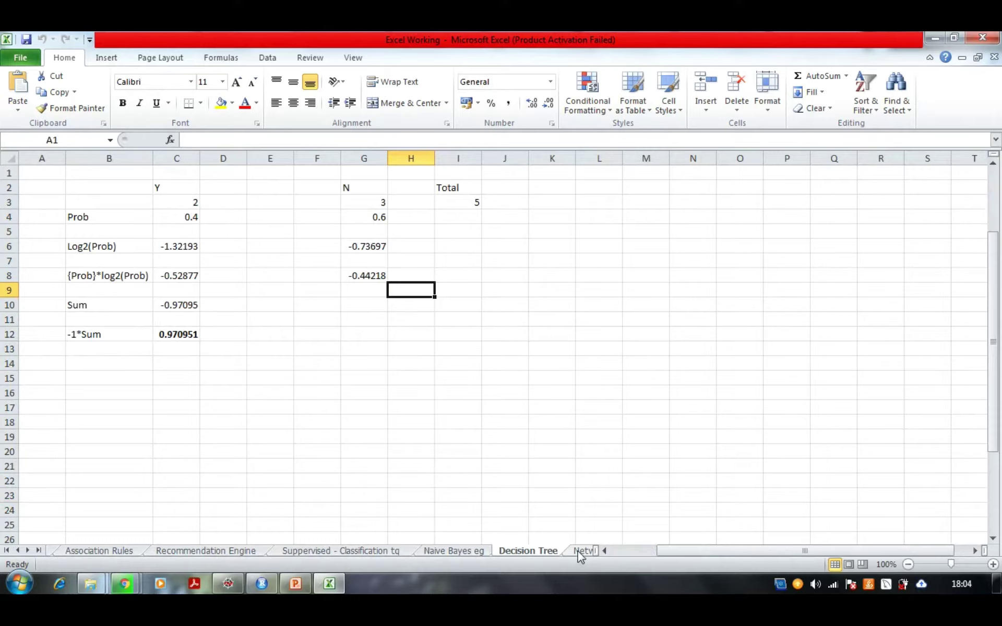
{"action": "left_click", "coordinate": [578, 551]}
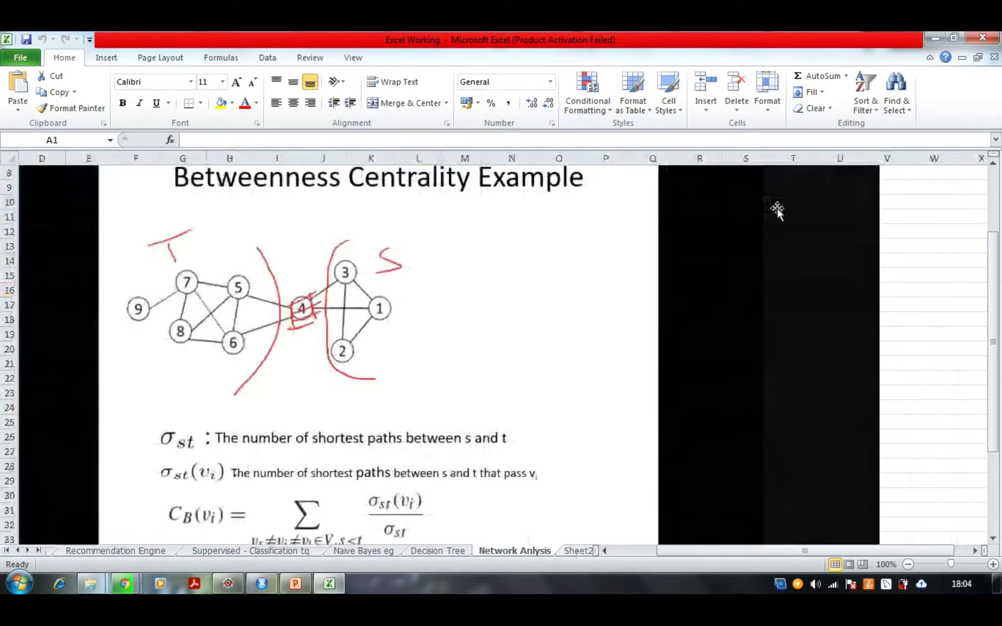
- Minimize Excel and Windows Explorer, return to the Applied Data Science webinar tab in Chrome and toggle its Q&A panel
{"action": "left_click", "coordinate": [938, 36]}
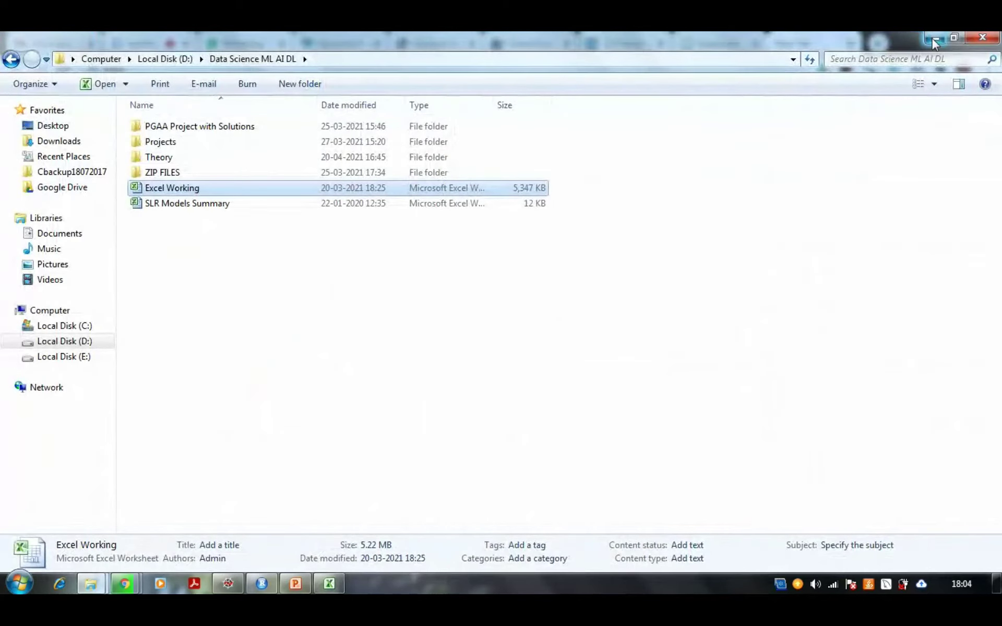
{"action": "left_click", "coordinate": [934, 37]}
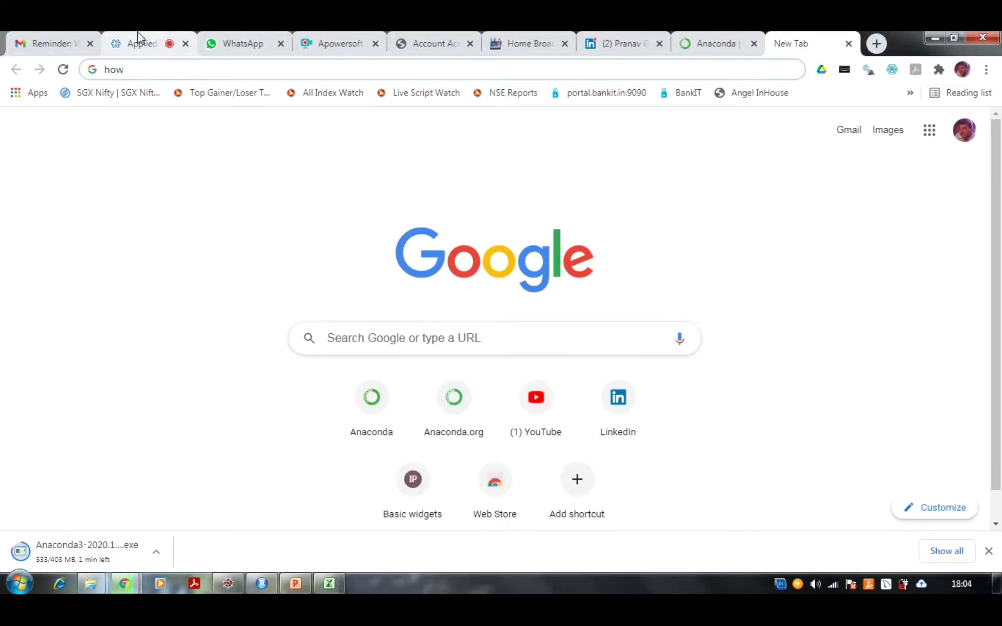
{"action": "left_click", "coordinate": [139, 42]}
{"action": "left_click", "coordinate": [44, 203]}
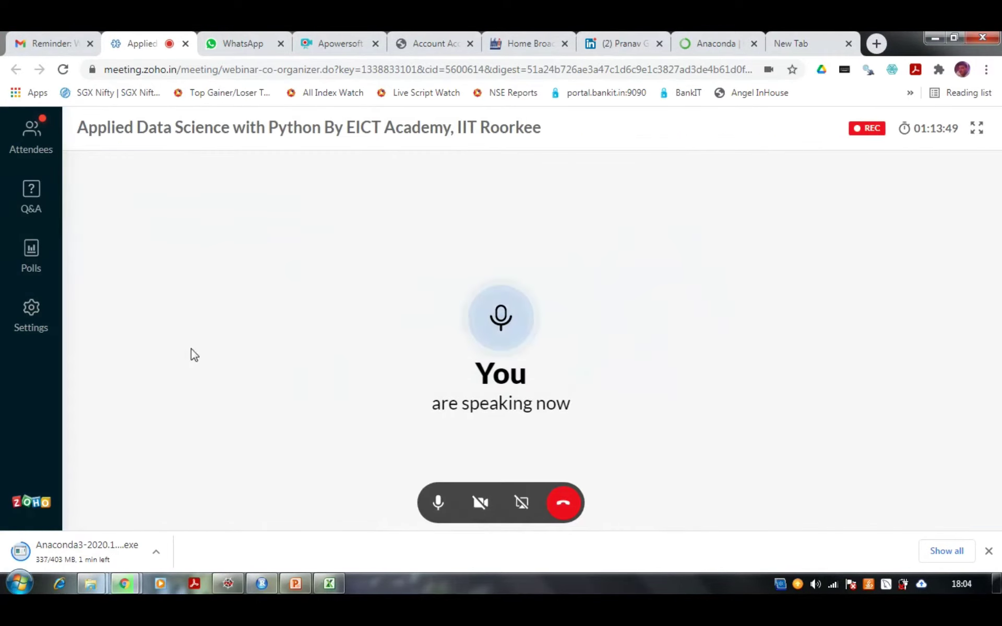
- Open the webinar's Q&A panel and read through the unanswered questions from the attendees
{"action": "left_click", "coordinate": [38, 199]}
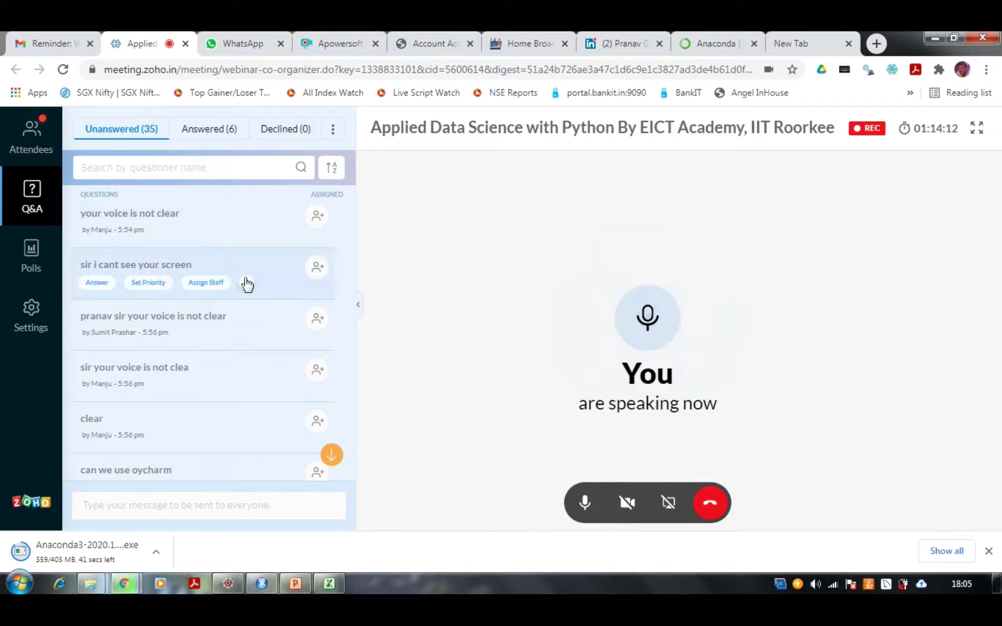
{"action": "scroll", "coordinate": [173, 312], "scroll_direction": "up", "scroll_amount": 5}
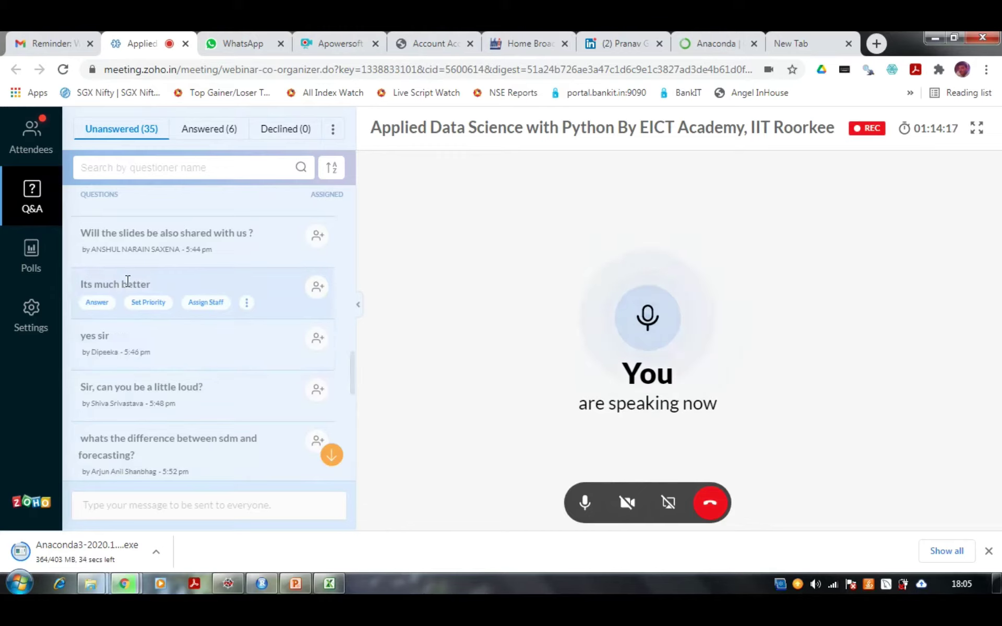
{"action": "scroll", "coordinate": [127, 284], "scroll_direction": "up", "scroll_amount": 4}
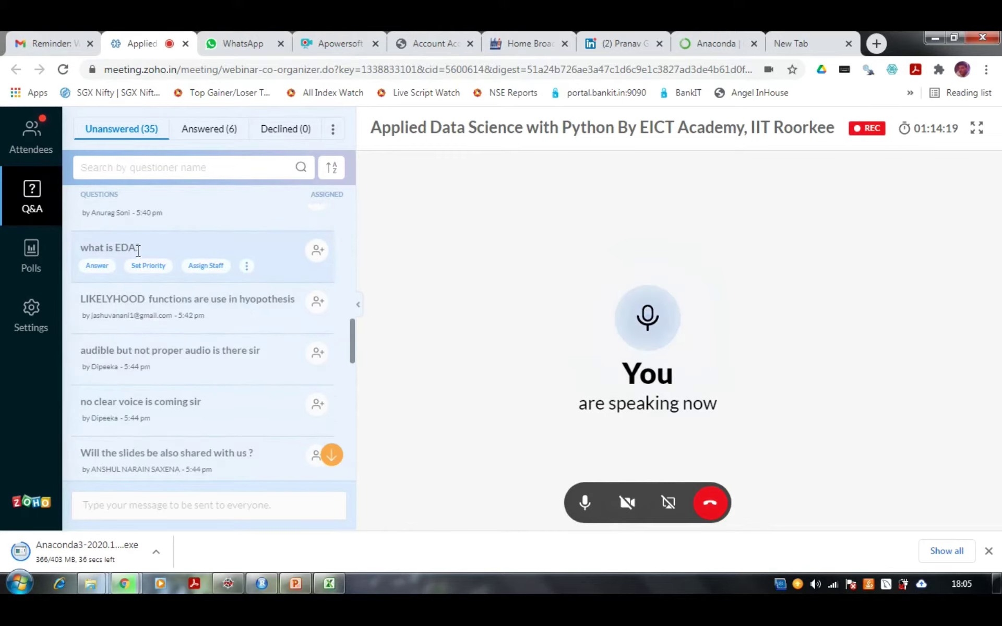
{"action": "scroll", "coordinate": [162, 328], "scroll_direction": "up", "scroll_amount": 3}
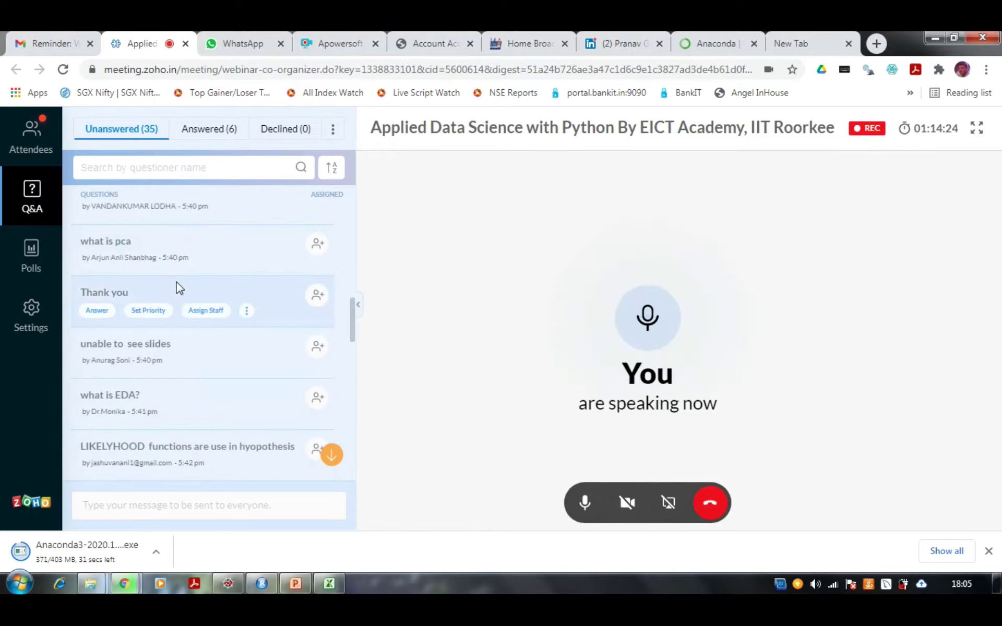
{"action": "scroll", "coordinate": [178, 287], "scroll_direction": "up", "scroll_amount": 5}
{"action": "scroll", "coordinate": [177, 286], "scroll_direction": "down", "scroll_amount": 3}
{"action": "scroll", "coordinate": [177, 285], "scroll_direction": "down", "scroll_amount": 10}
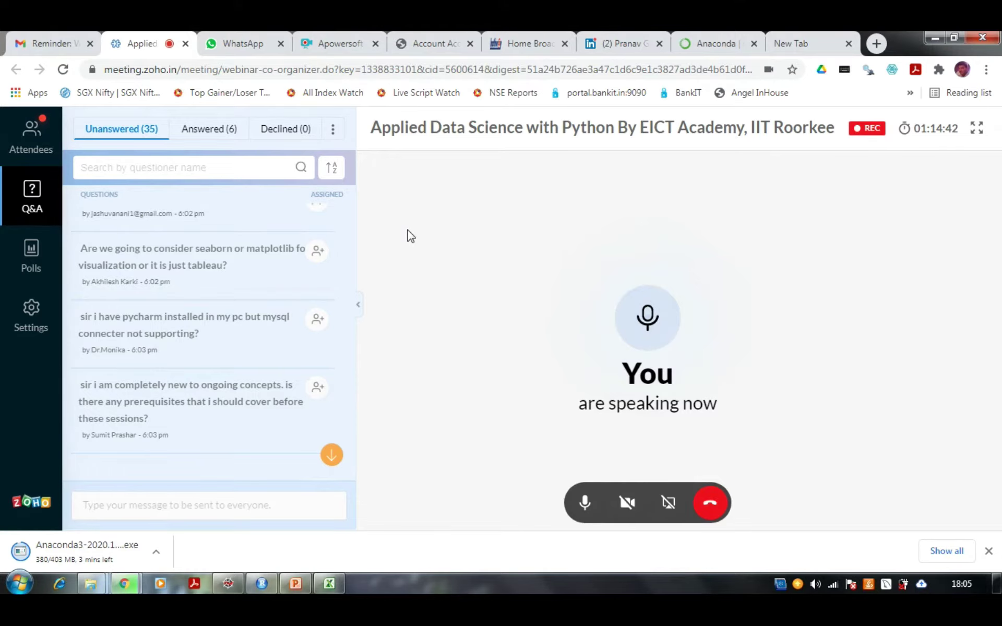
{"action": "key", "text": "ctrl+9"}
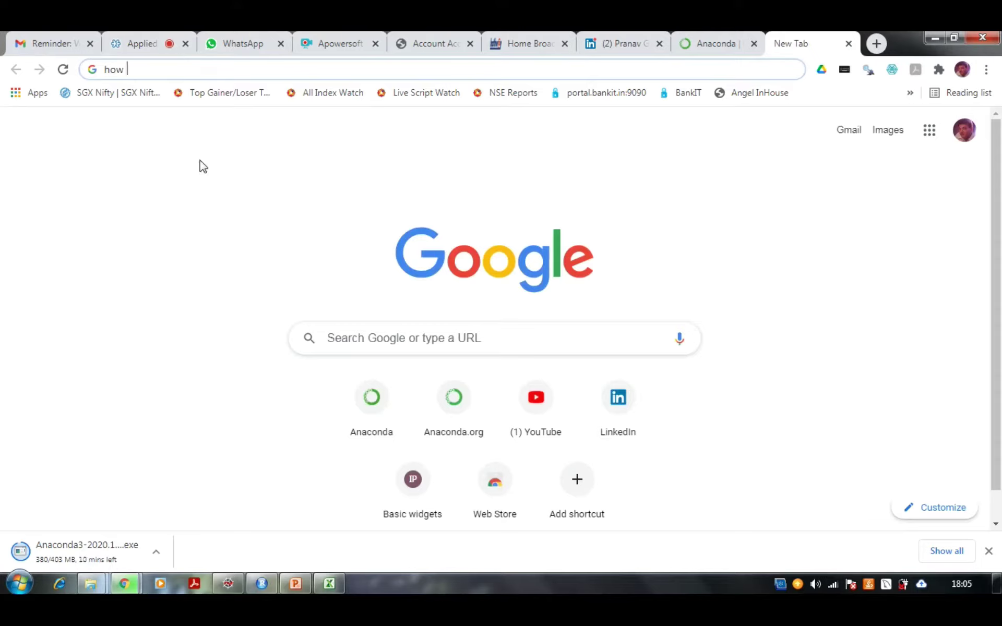
{"action": "left_click", "coordinate": [132, 41]}
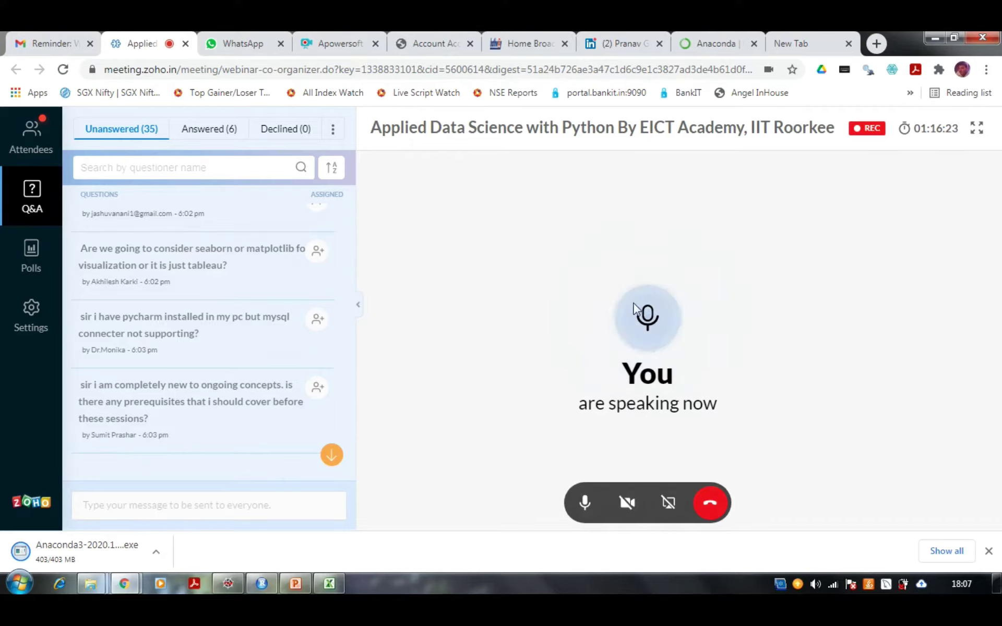
{"action": "left_click", "coordinate": [825, 44]}
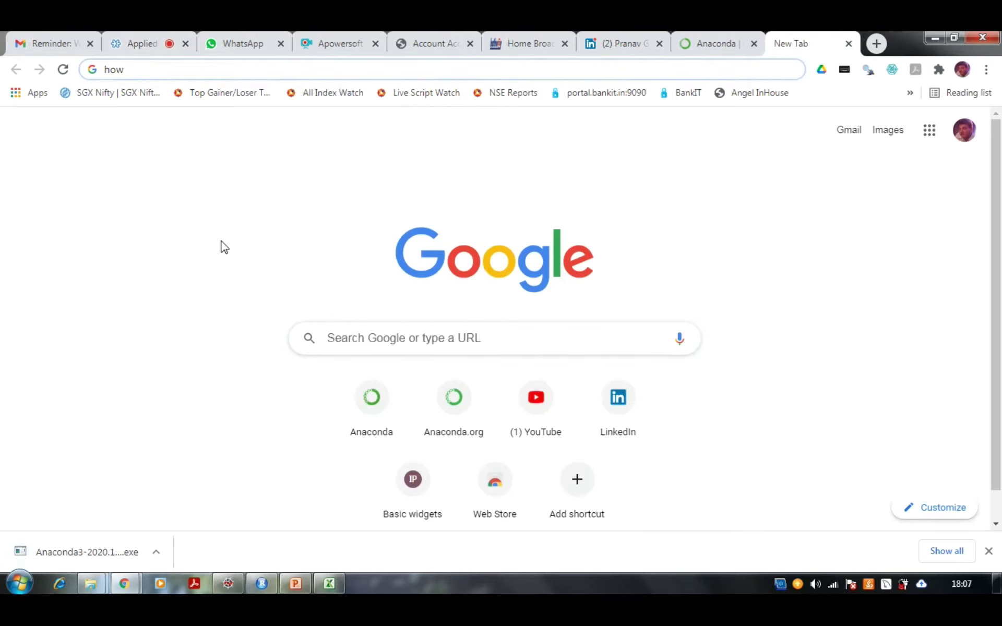
{"action": "key", "text": "ctrl+2"}
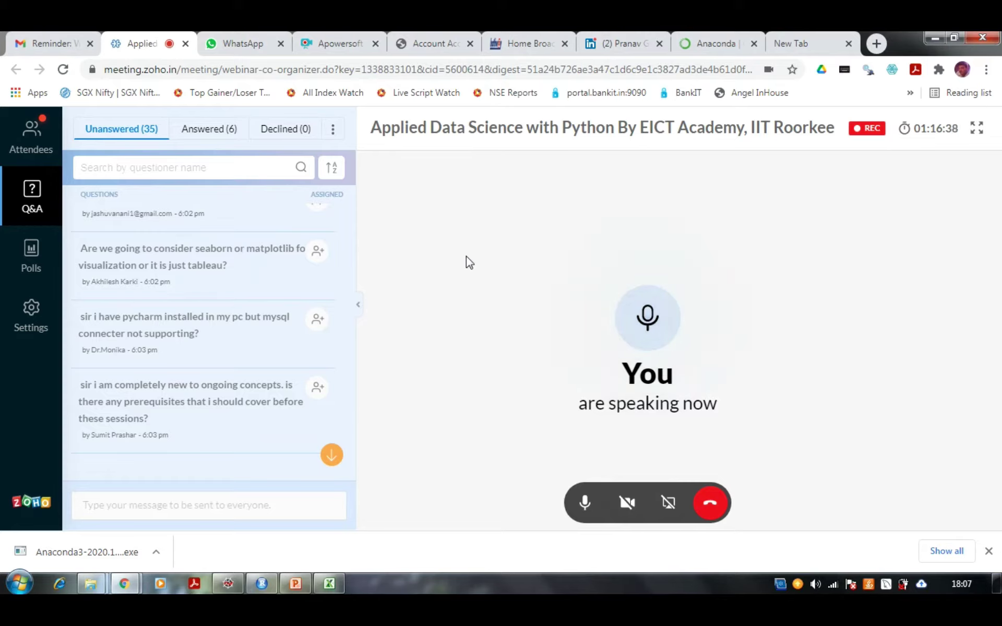
- Switch to Windows Explorer, locate the Anaconda3-2020.11-Windows-x86 installer in the Downloads folder, and close the window
{"action": "mouse_move", "coordinate": [91, 584]}
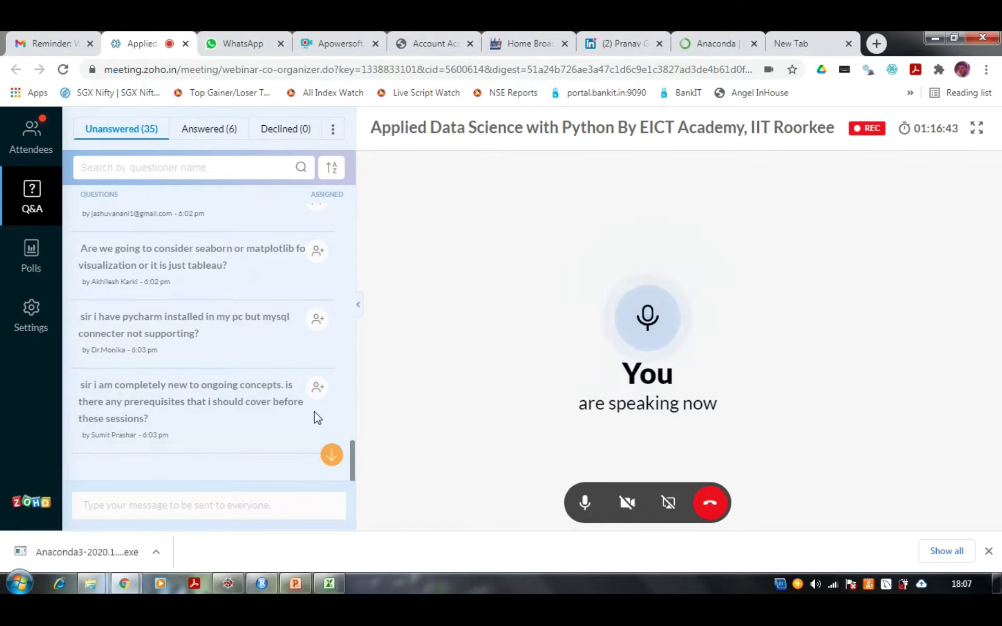
{"action": "left_click", "coordinate": [87, 553]}
{"action": "double_click", "coordinate": [44, 124]}
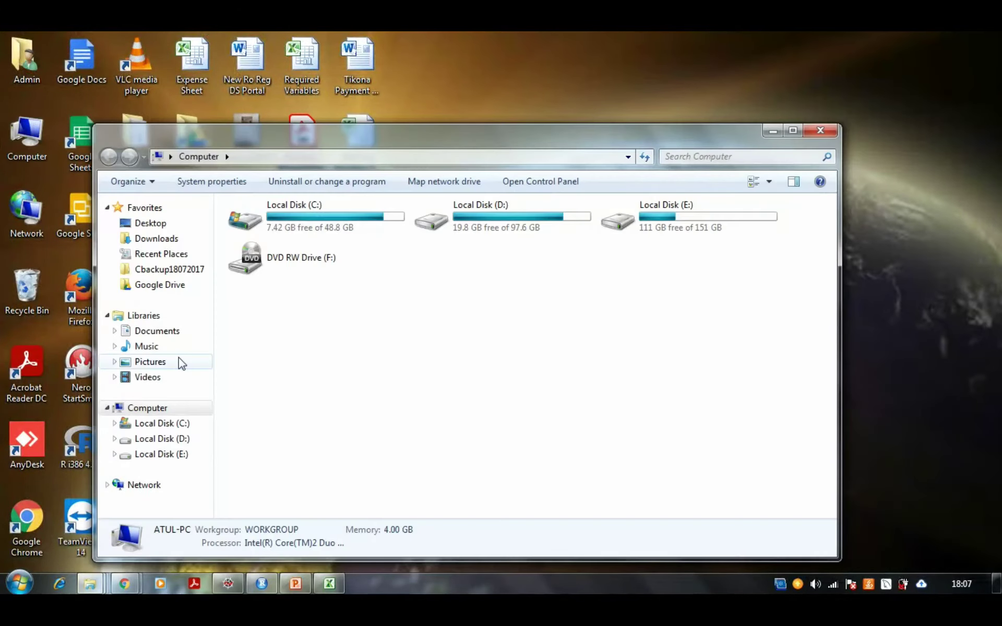
{"action": "left_click", "coordinate": [156, 238]}
{"action": "left_click", "coordinate": [295, 301]}
{"action": "scroll", "coordinate": [297, 321], "scroll_direction": "down", "scroll_amount": 18}
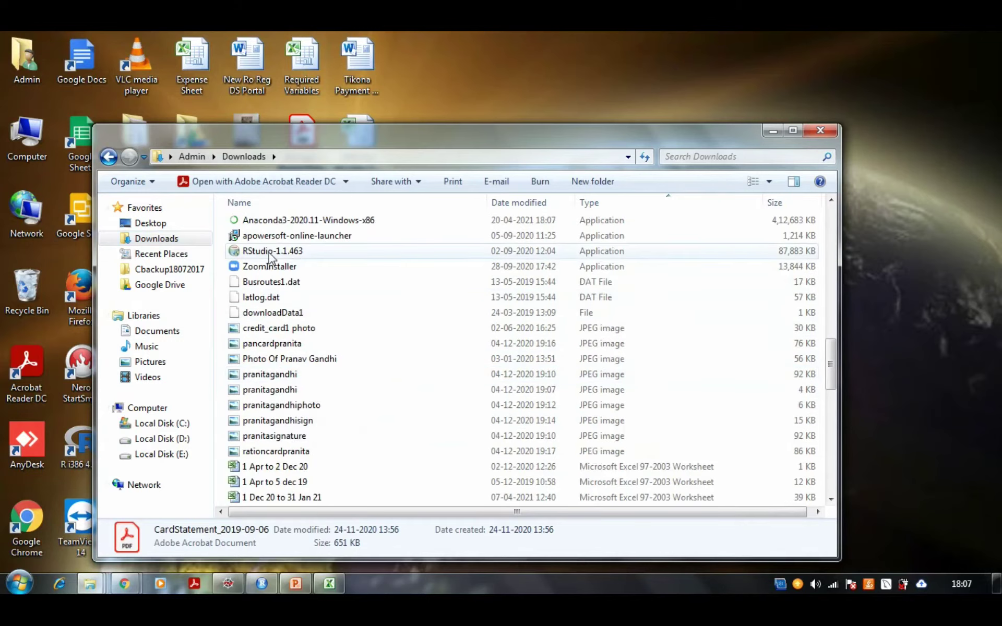
{"action": "left_click", "coordinate": [291, 223]}
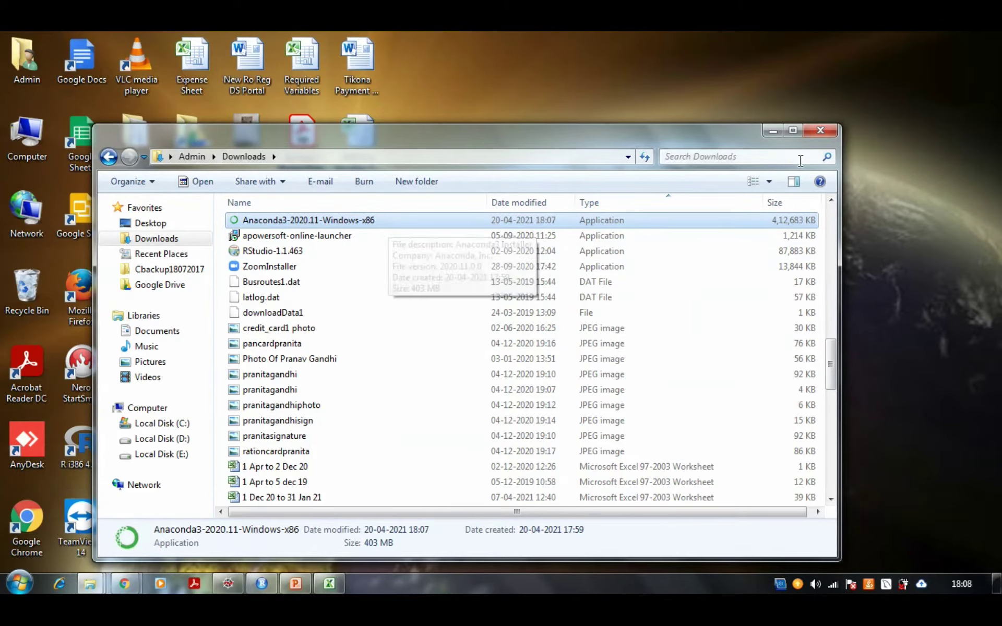
{"action": "left_click", "coordinate": [821, 133]}
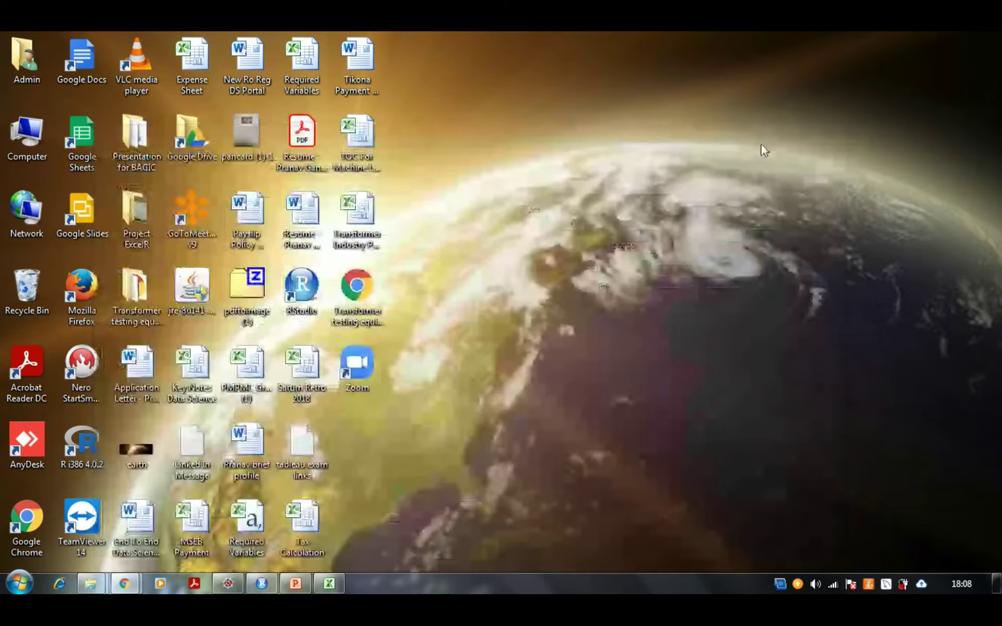
- Return to Chrome and minimize it, reopen the Downloads folder, select the Anaconda3-2020.11-Windows-x86 installer and minimize the folder window
{"action": "mouse_move", "coordinate": [124, 588]}
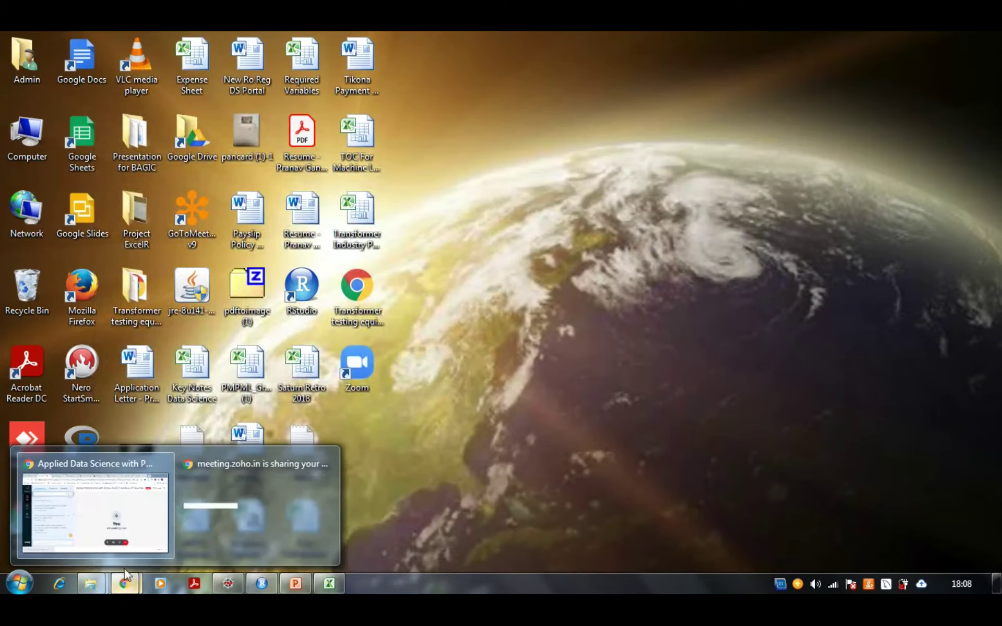
{"action": "left_click", "coordinate": [96, 504]}
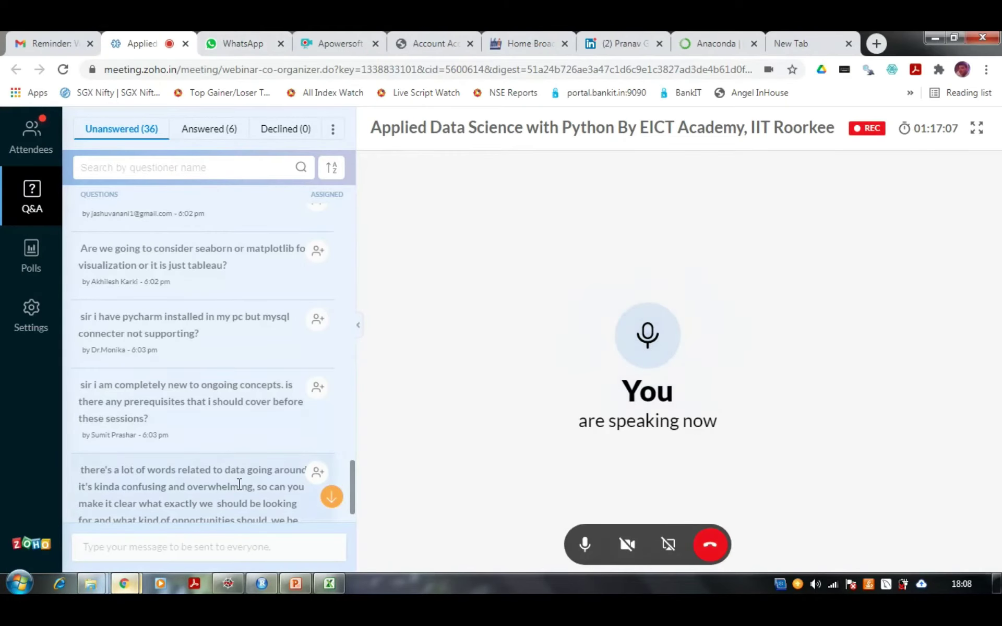
{"action": "left_click", "coordinate": [930, 35]}
{"action": "double_click", "coordinate": [27, 137]}
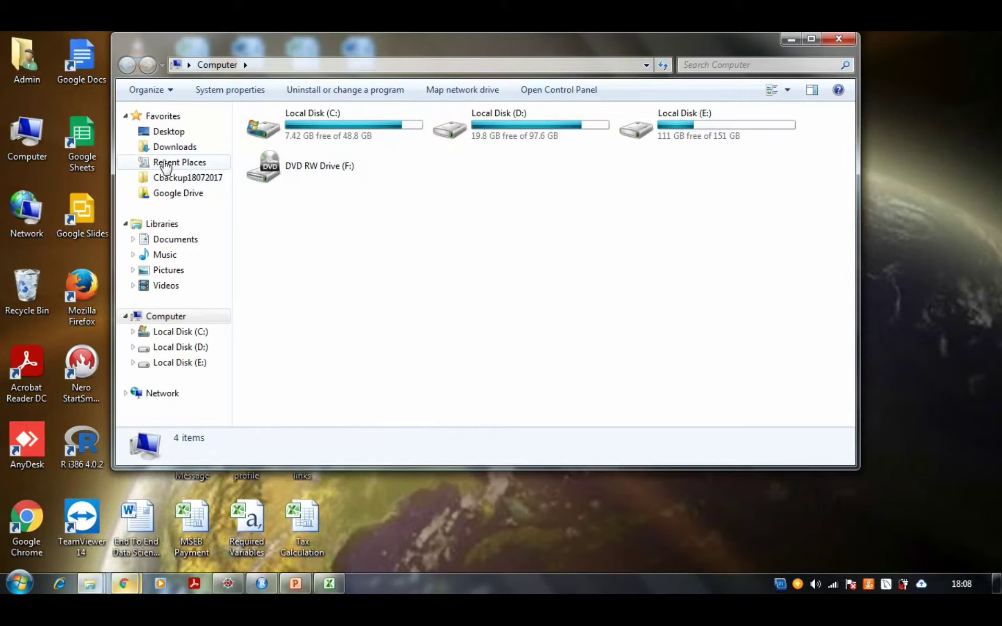
{"action": "left_click", "coordinate": [170, 147]}
{"action": "left_click", "coordinate": [322, 254]}
{"action": "scroll", "coordinate": [322, 255], "scroll_direction": "down", "scroll_amount": 6}
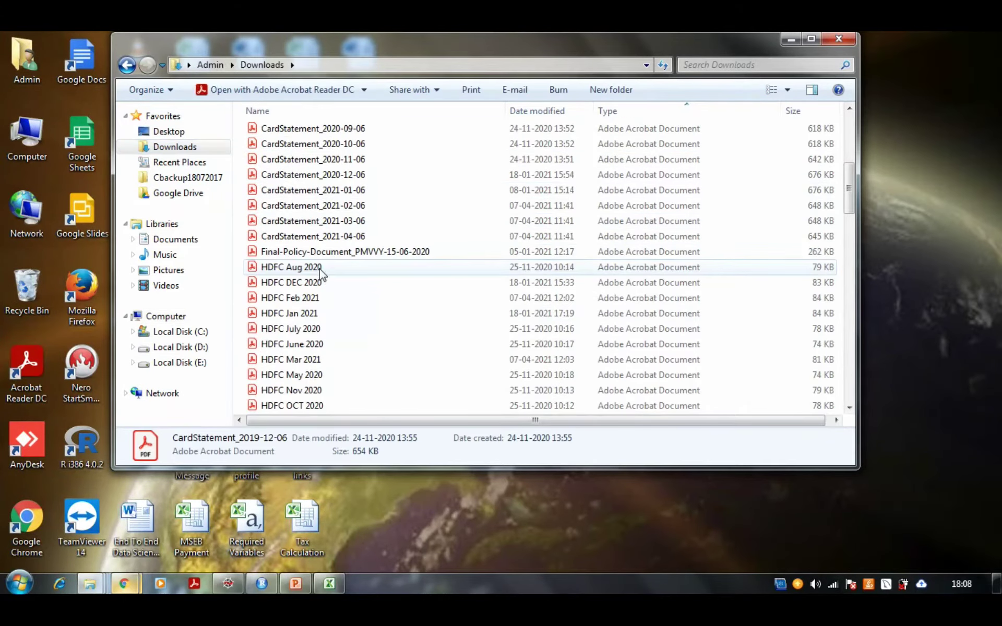
{"action": "scroll", "coordinate": [320, 267], "scroll_direction": "down", "scroll_amount": 10}
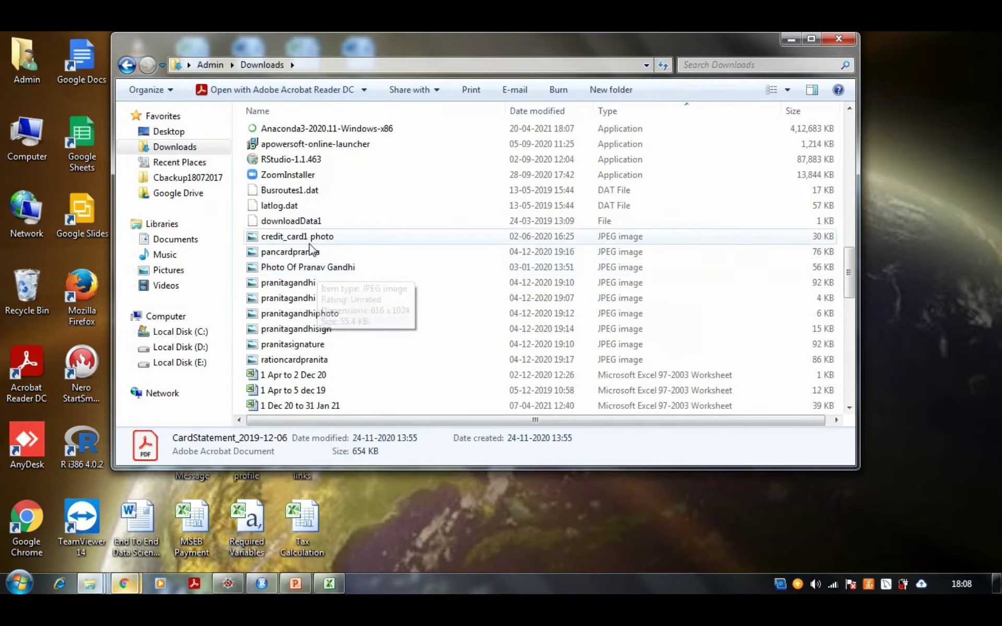
{"action": "scroll", "coordinate": [320, 269], "scroll_direction": "up", "scroll_amount": 1}
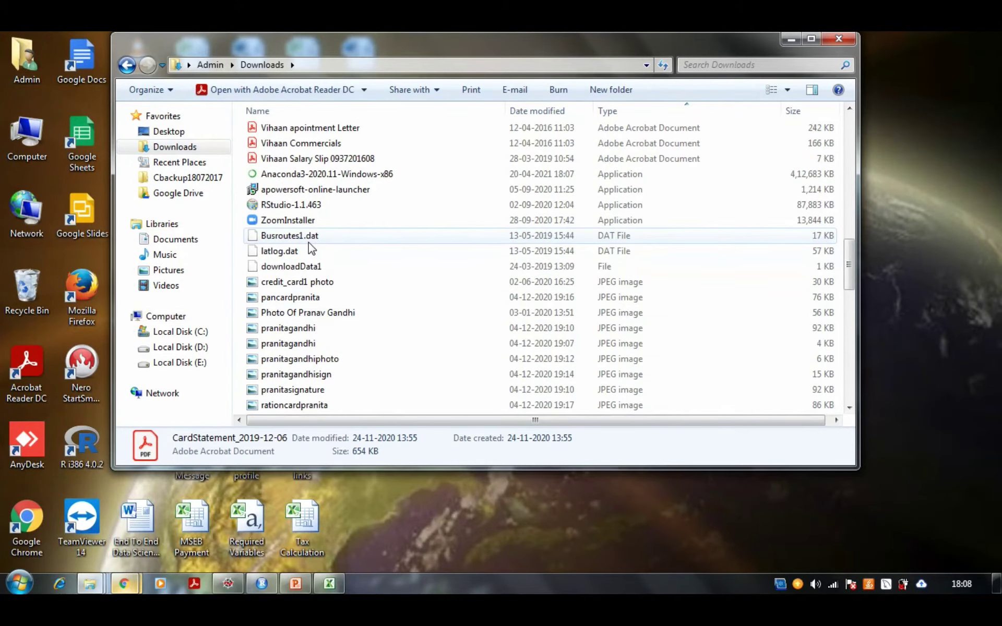
{"action": "left_click", "coordinate": [297, 176]}
{"action": "left_click_drag", "start_coordinate": [644, 43], "coordinate": [633, 102]}
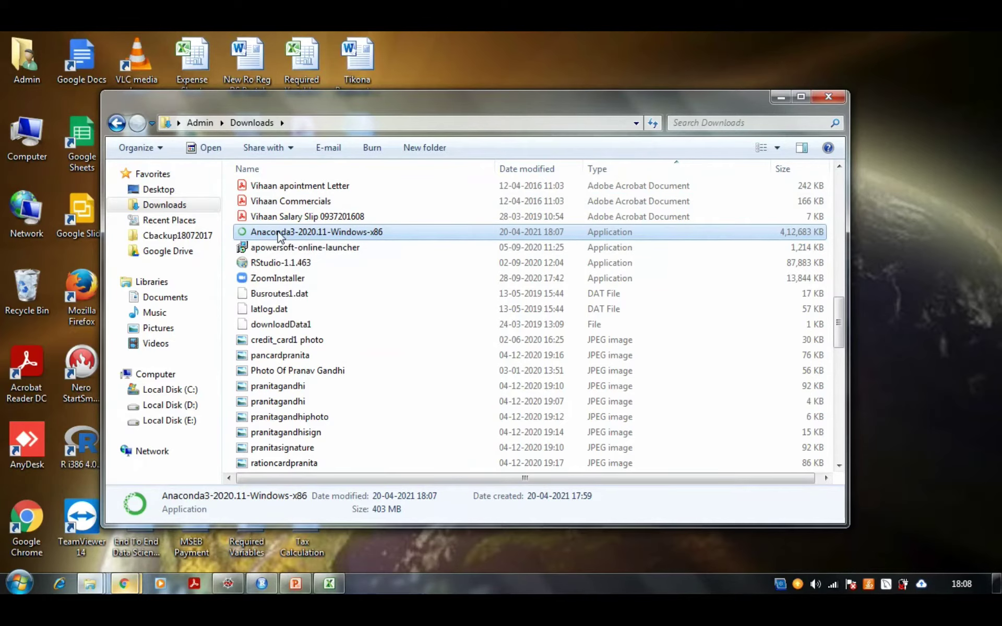
{"action": "left_click", "coordinate": [782, 96]}
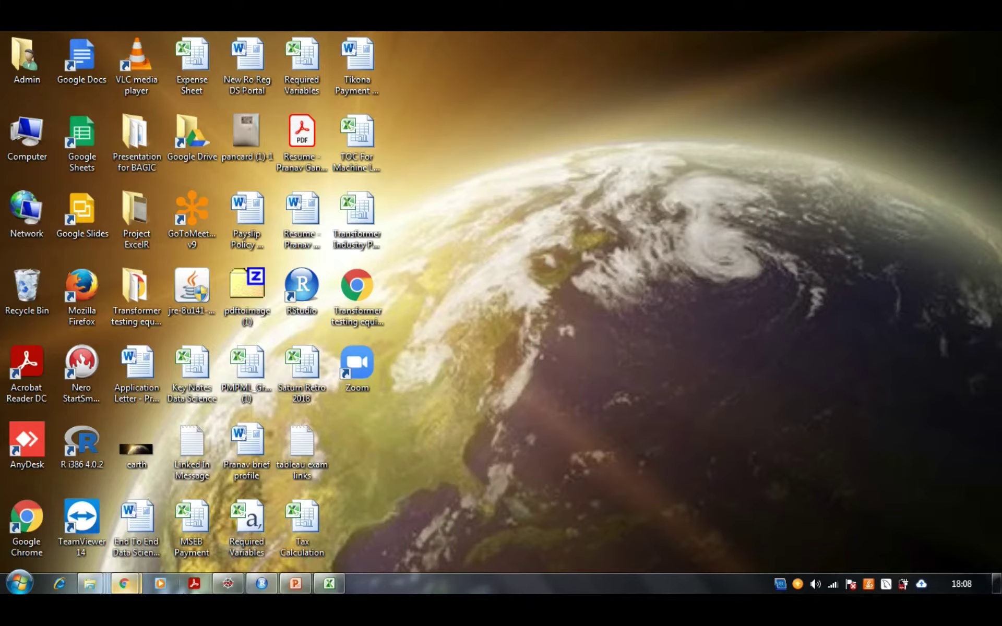
- Try to run the Anaconda3-2020.11-Windows-x86 installer and cancel at the security warning
{"action": "mouse_move", "coordinate": [101, 589]}
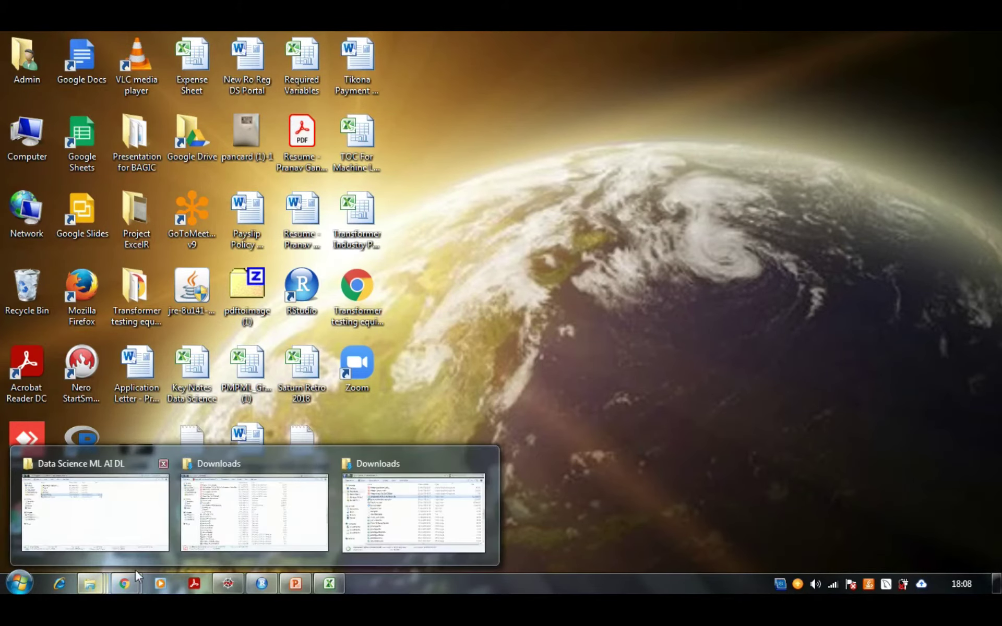
{"action": "left_click", "coordinate": [482, 463]}
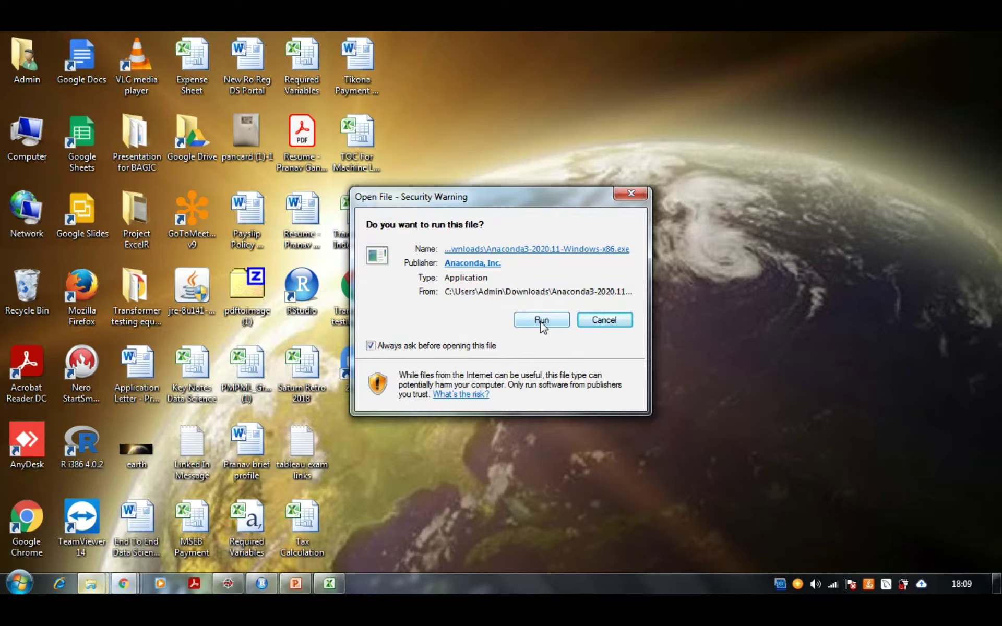
{"action": "left_click", "coordinate": [615, 320]}
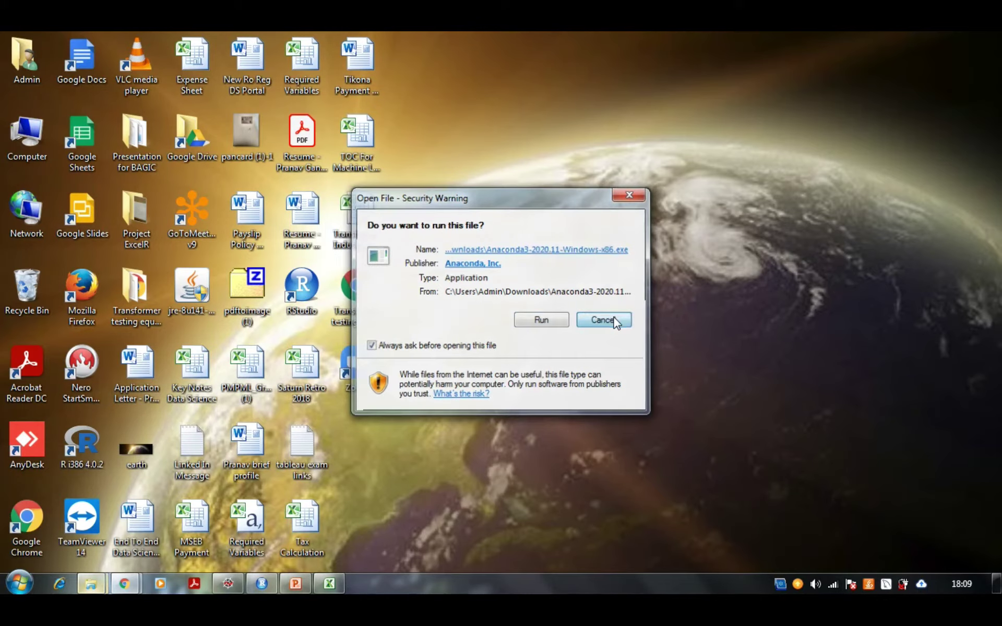
- Launch Anaconda Navigator from the Anaconda3 (32-bit) program group
{"action": "left_click", "coordinate": [18, 581]}
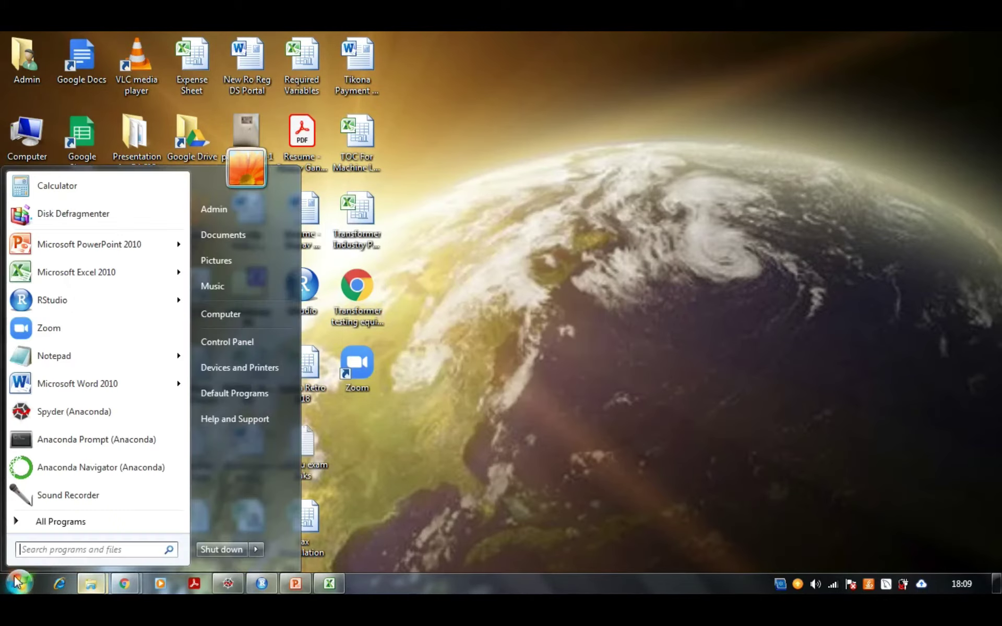
{"action": "mouse_move", "coordinate": [91, 313]}
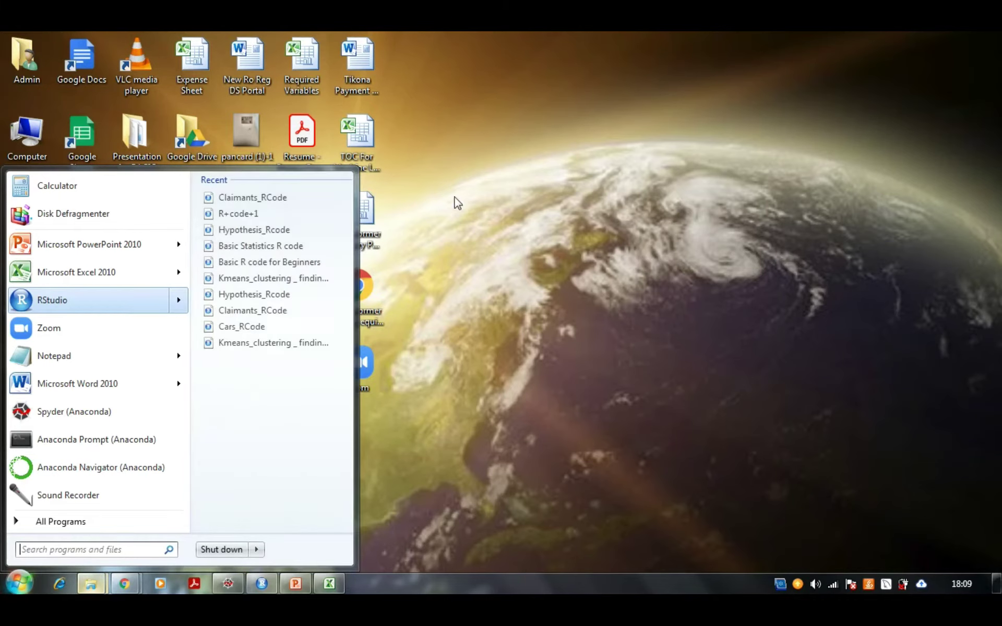
{"action": "left_click", "coordinate": [57, 522]}
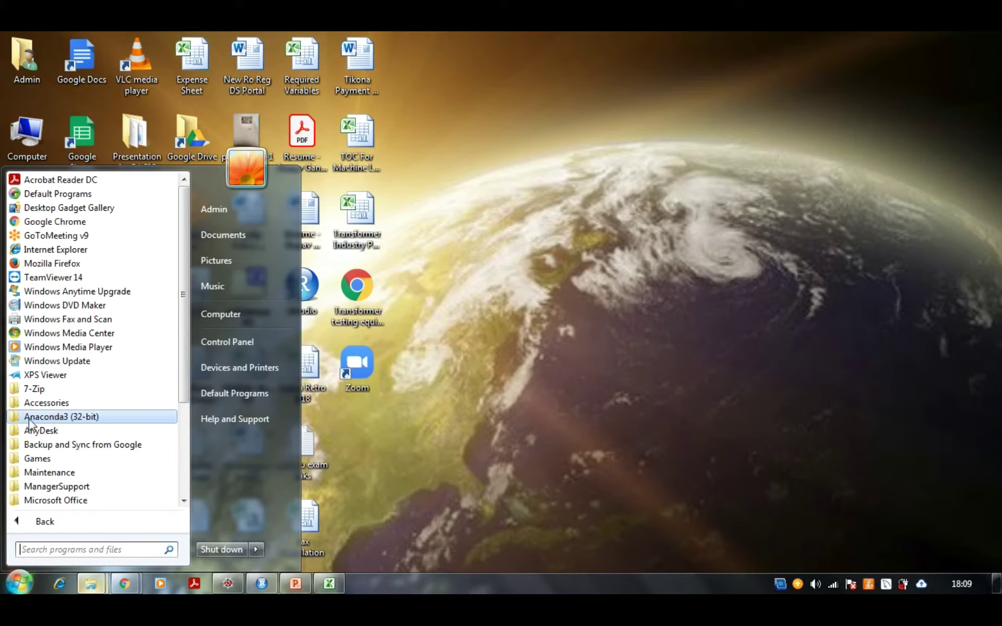
{"action": "left_click", "coordinate": [47, 419]}
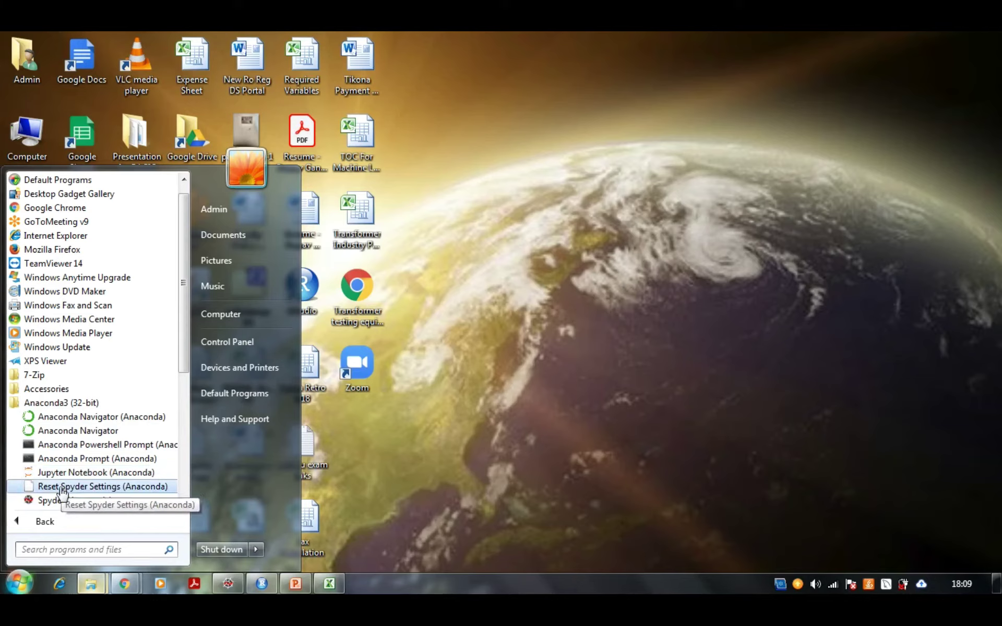
{"action": "left_click", "coordinate": [68, 431]}
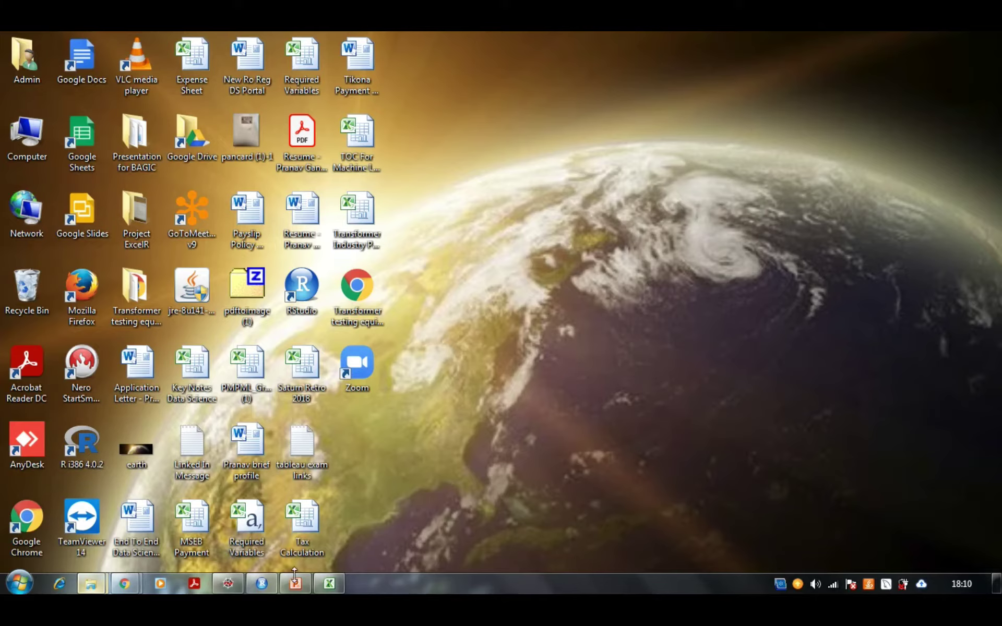
{"action": "left_click", "coordinate": [229, 583]}
{"action": "mouse_move", "coordinate": [228, 585]}
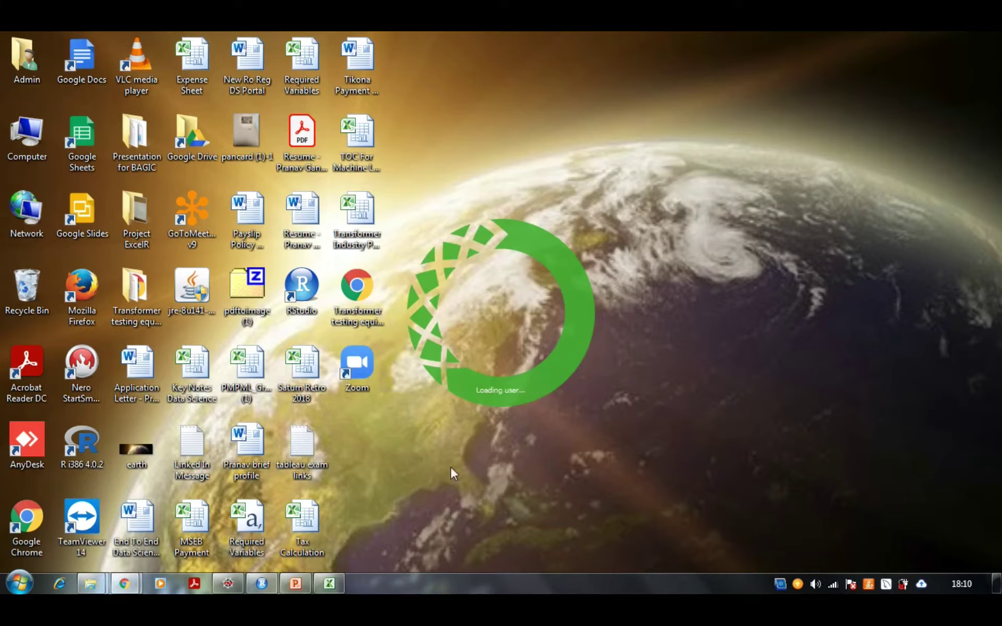
- Switch back to the Applied Data Science webinar in Chrome and review the latest unanswered attendee questions while Navigator loads
{"action": "mouse_move", "coordinate": [123, 580]}
{"action": "left_click", "coordinate": [95, 514]}
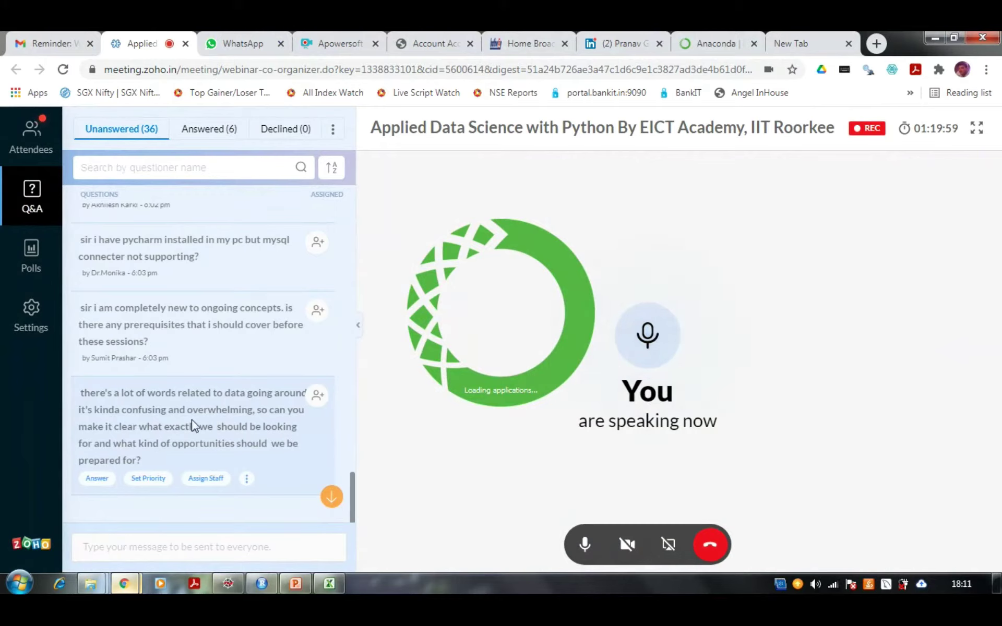
{"action": "scroll", "coordinate": [199, 410], "scroll_direction": "up", "scroll_amount": 3}
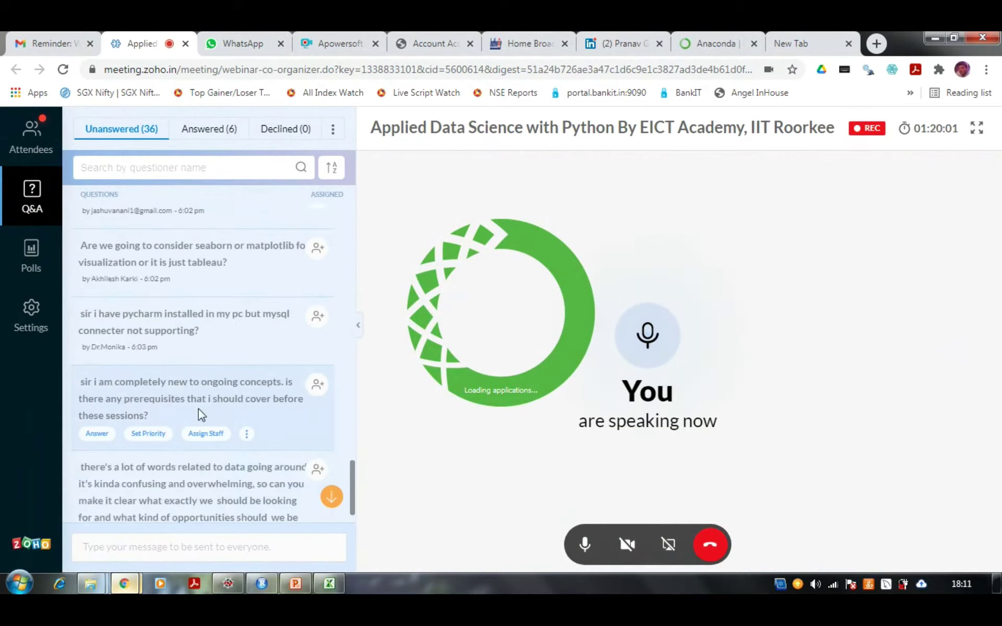
{"action": "scroll", "coordinate": [154, 341], "scroll_direction": "up", "scroll_amount": 4}
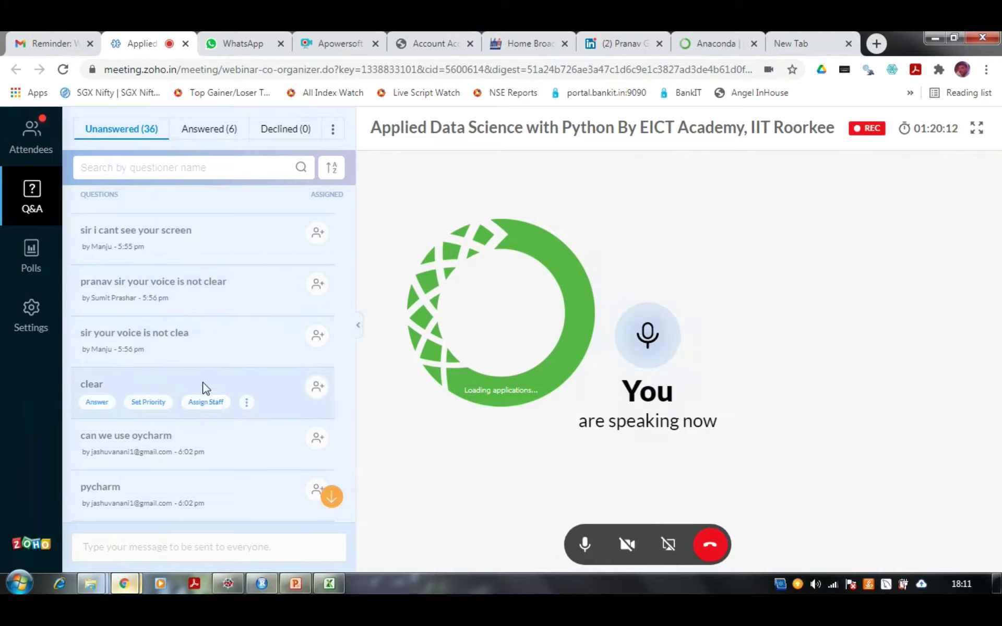
{"action": "scroll", "coordinate": [204, 389], "scroll_direction": "down", "scroll_amount": 3}
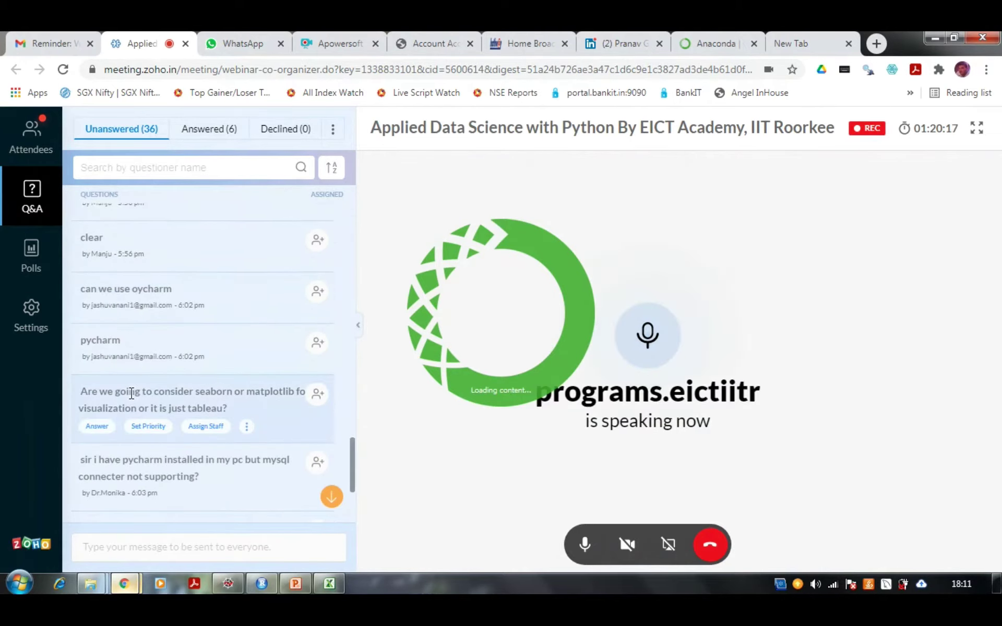
{"action": "scroll", "coordinate": [134, 389], "scroll_direction": "down", "scroll_amount": 1}
{"action": "scroll", "coordinate": [140, 385], "scroll_direction": "down", "scroll_amount": 1}
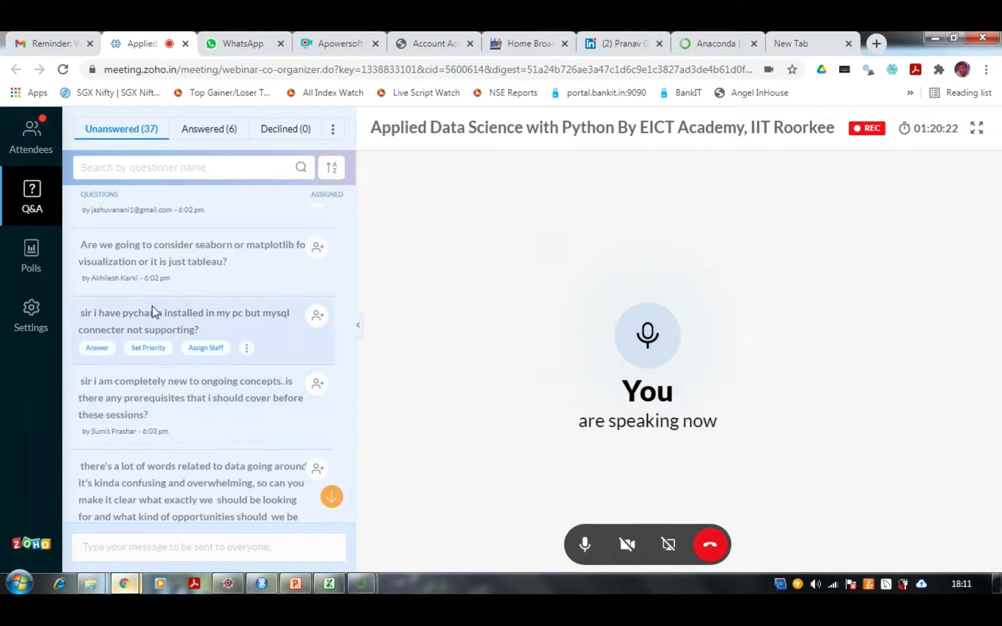
{"action": "scroll", "coordinate": [150, 339], "scroll_direction": "down", "scroll_amount": 3}
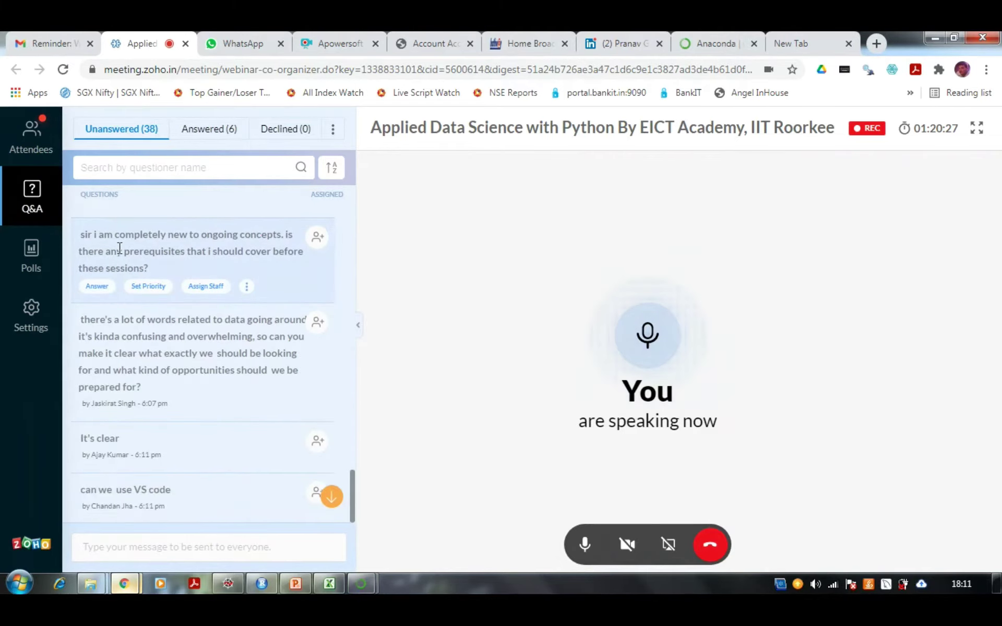
{"action": "scroll", "coordinate": [125, 258], "scroll_direction": "up", "scroll_amount": 1}
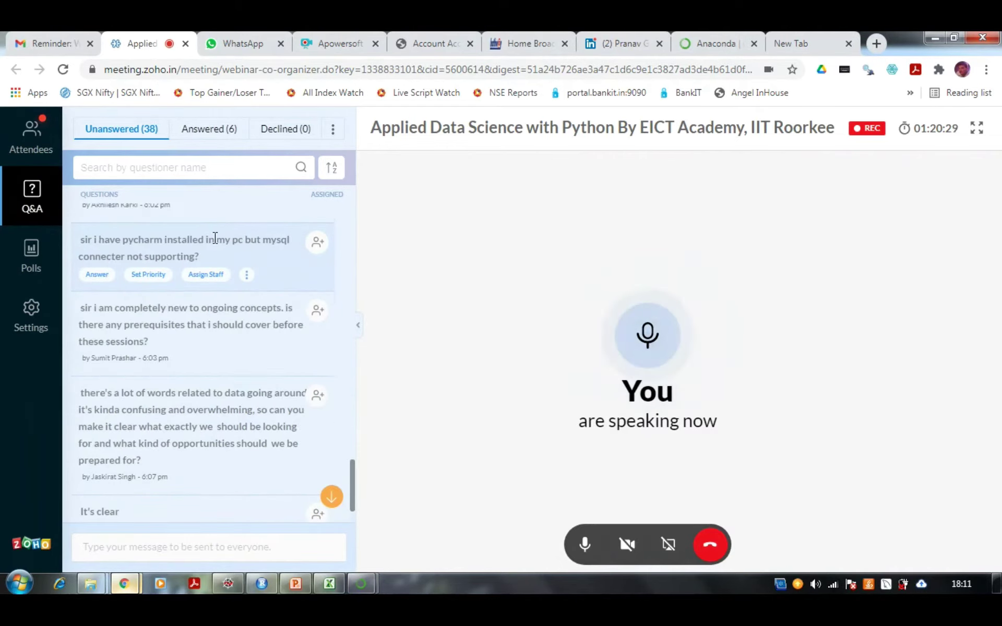